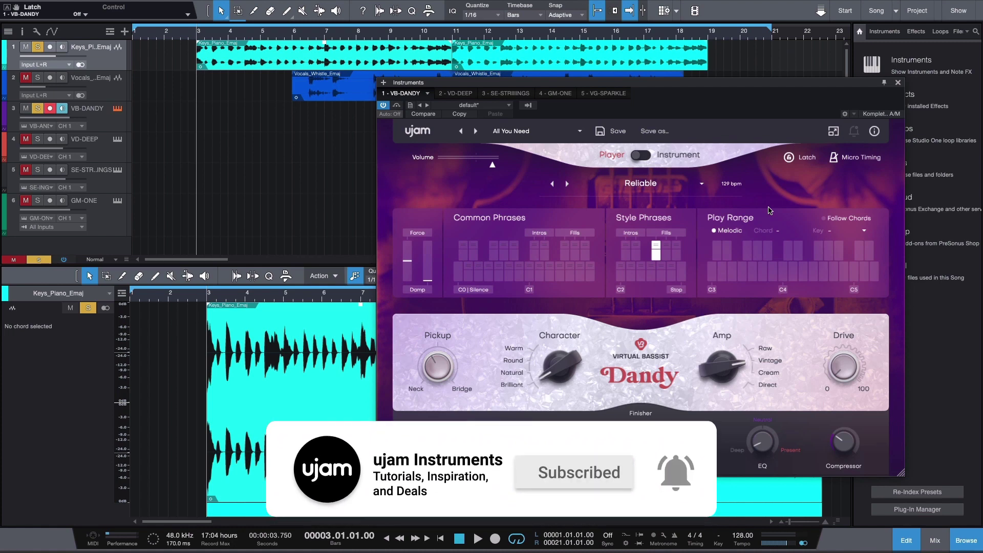
# - Set Dandy's Play Range key to E | C#m and reopen the key list to confirm
pyautogui.click(846, 230)
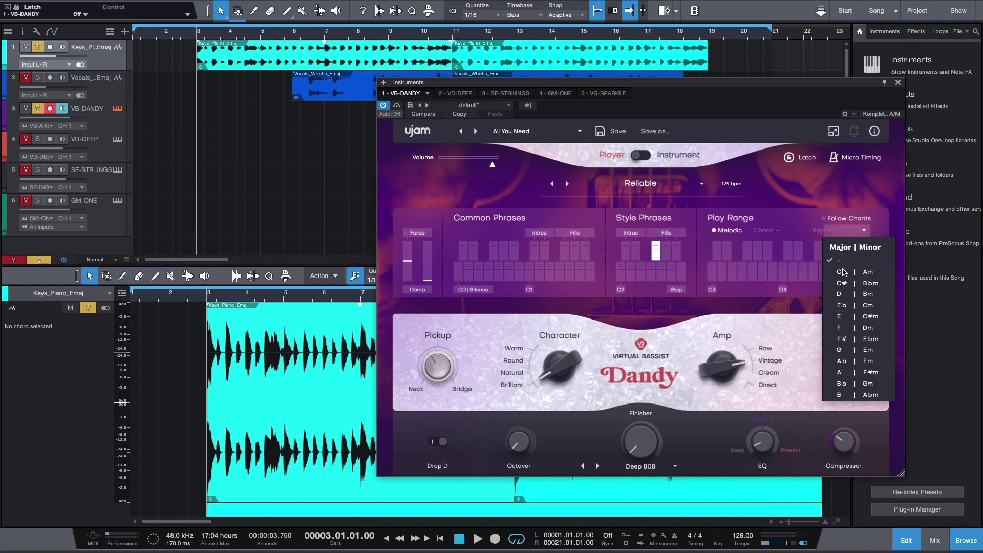
pyautogui.click(841, 318)
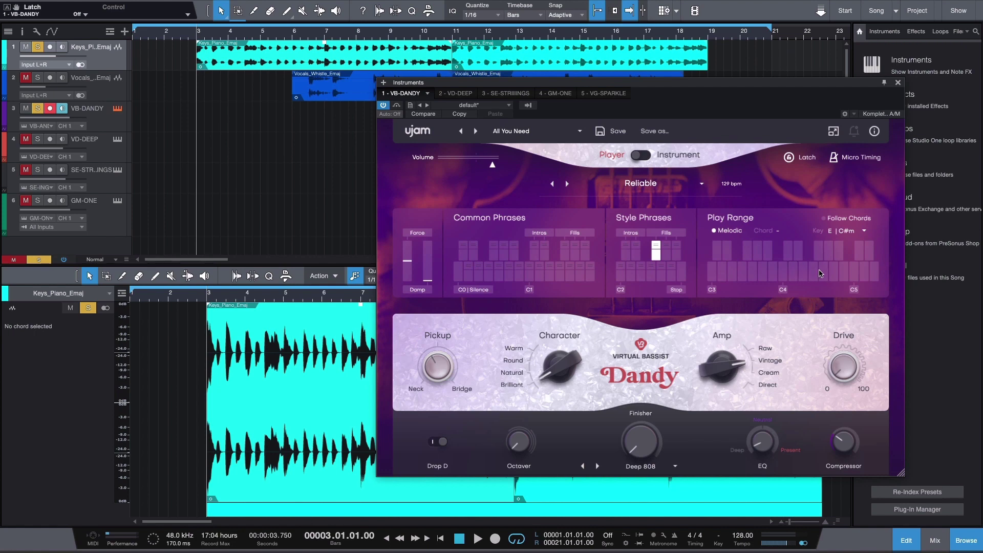
pyautogui.click(847, 232)
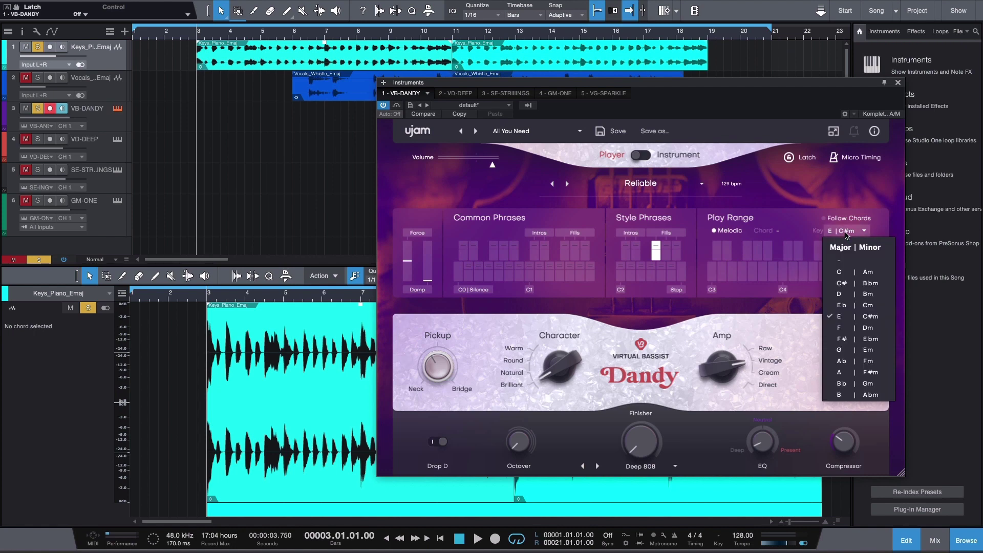
# - Add a chord track with Follow enabled and make Dandy follow the song's chords
pyautogui.click(839, 316)
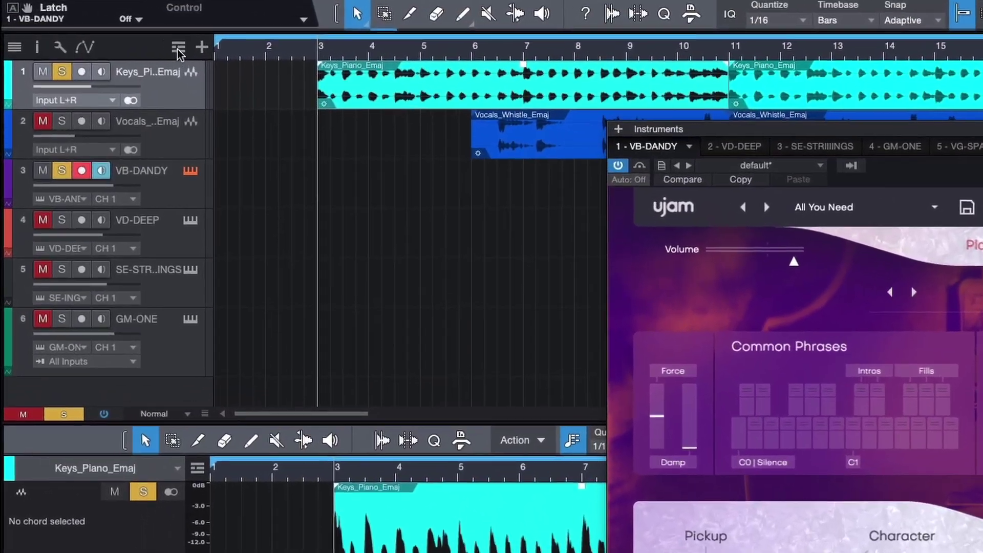
pyautogui.click(142, 39)
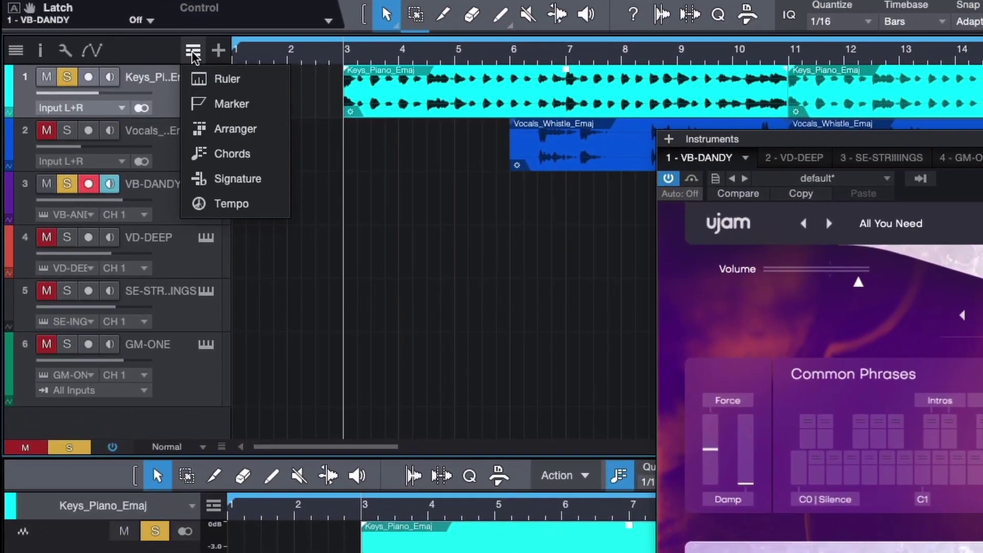
pyautogui.click(227, 162)
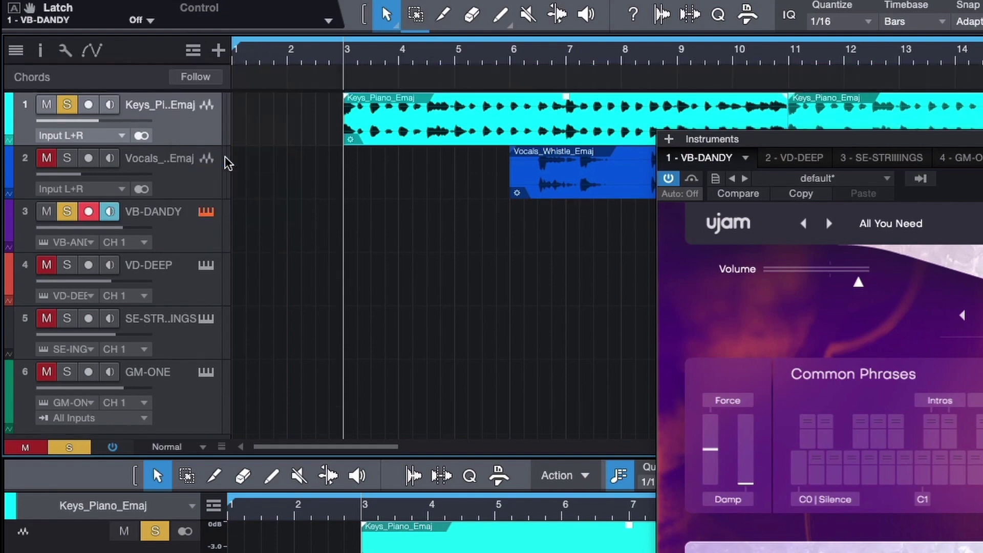
pyautogui.click(178, 80)
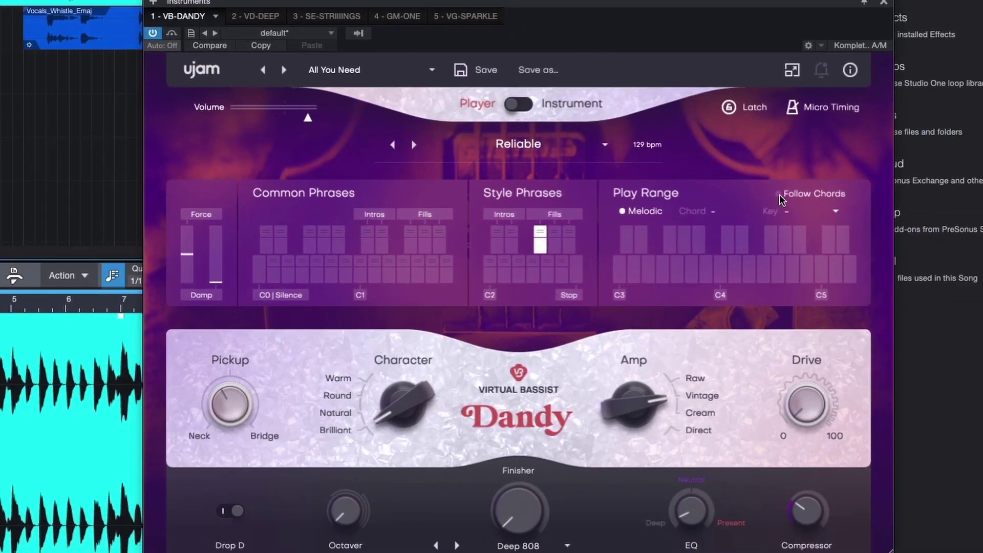
pyautogui.click(781, 199)
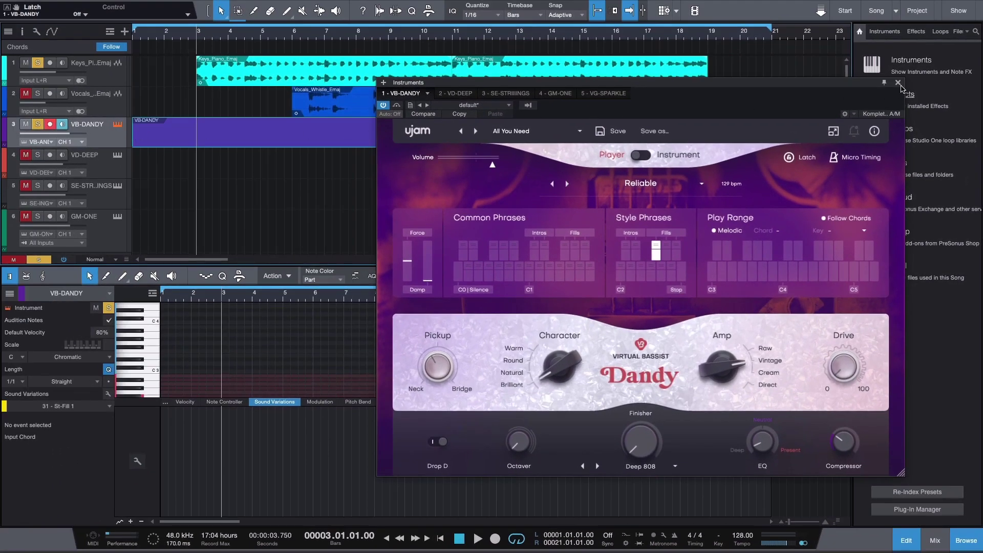
# - Draw a C3 note on VB-DANDY stretched from bar 1 to bar 21
pyautogui.click(899, 82)
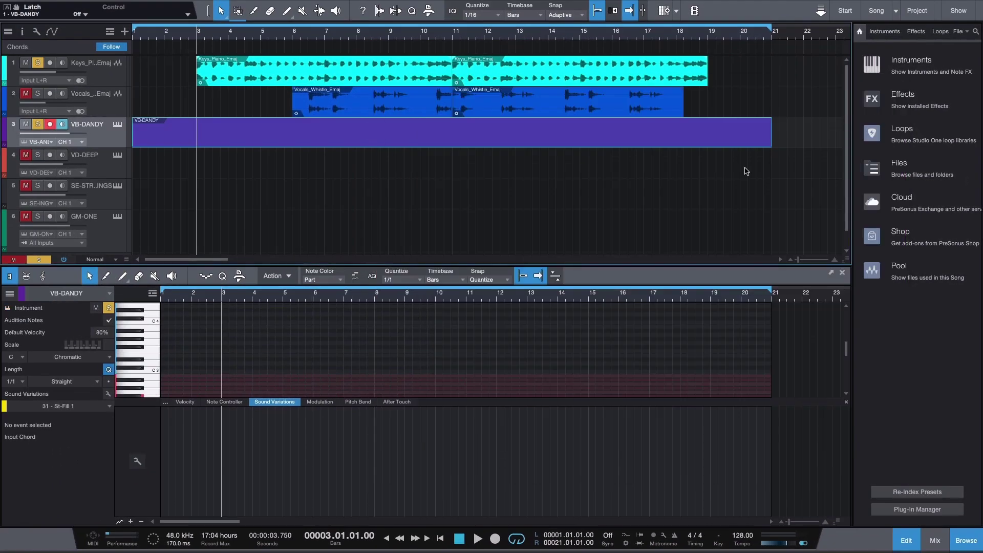
pyautogui.doubleClick(173, 371)
pyautogui.moveTo(192, 372); pyautogui.dragTo(768, 379)
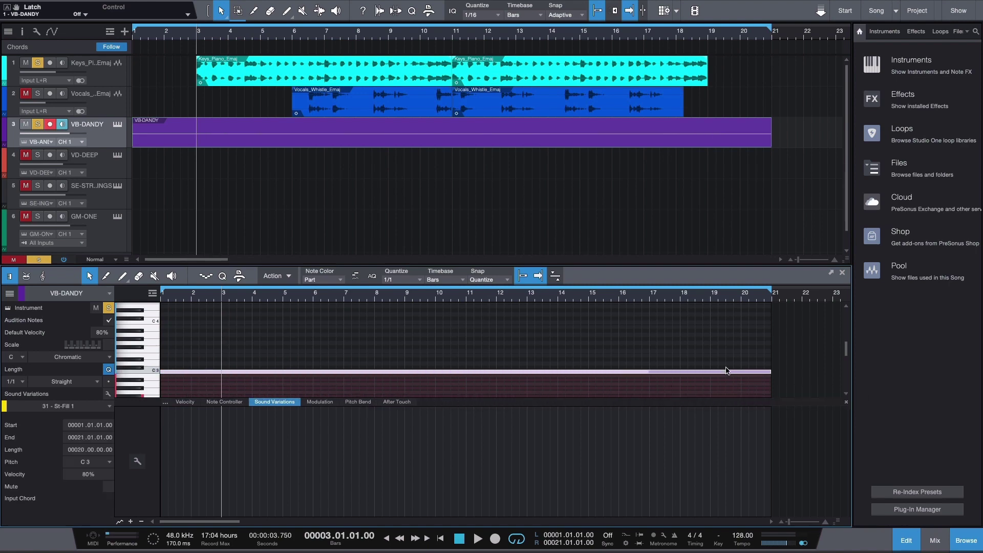
pyautogui.press('Home')
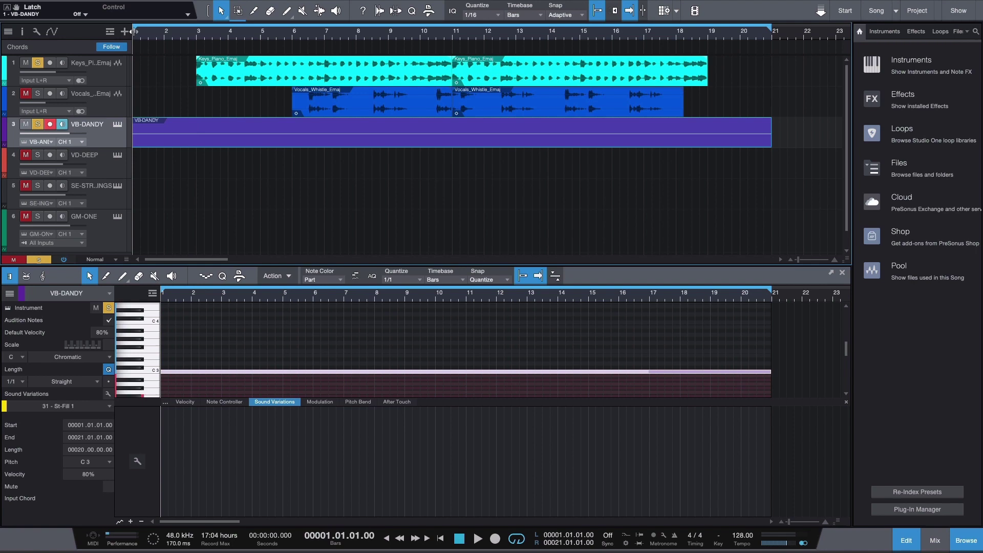
# - Draw one chord on the chord track, set it to E major, and audition it
pyautogui.moveTo(138, 50); pyautogui.dragTo(136, 48)
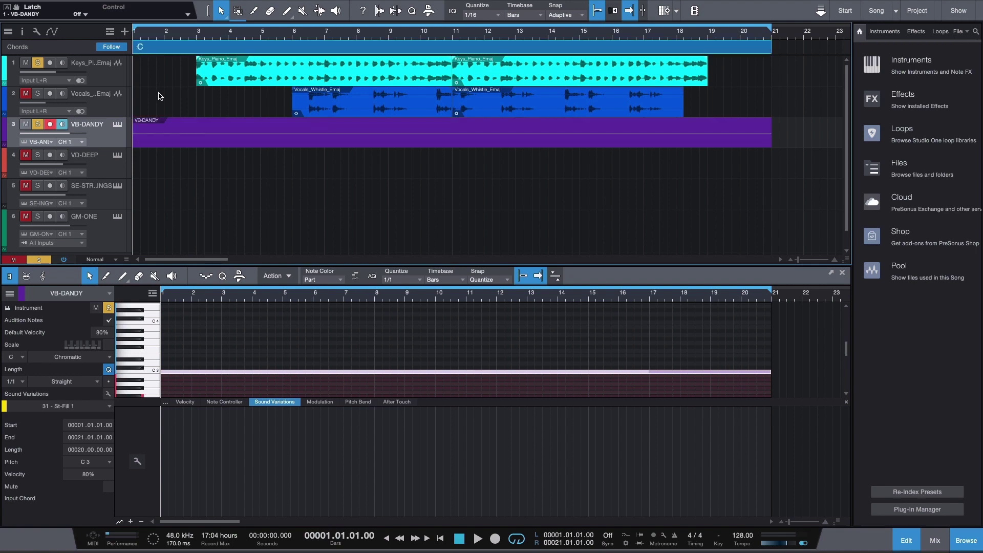
pyautogui.press('space')
pyautogui.doubleClick(159, 51)
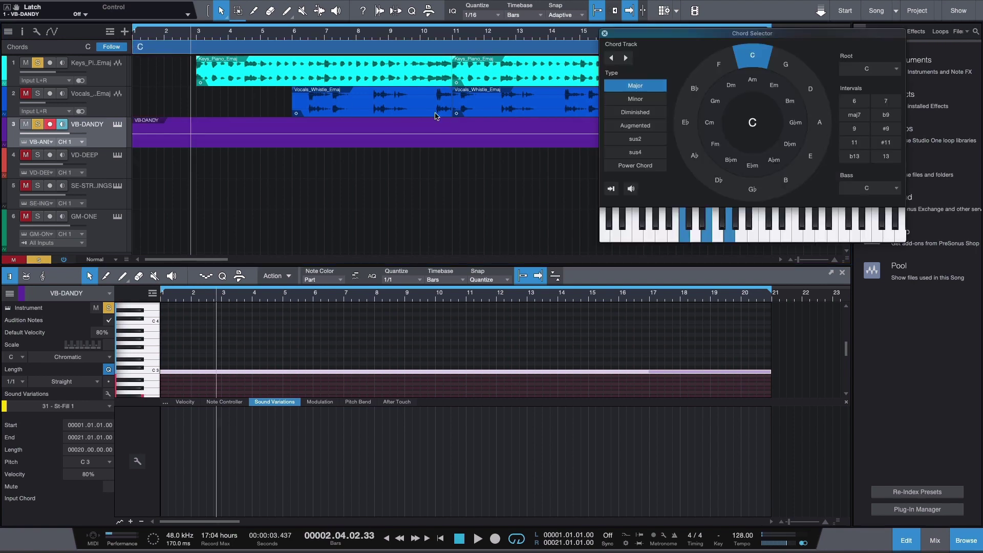
pyautogui.moveTo(688, 41); pyautogui.dragTo(573, 117)
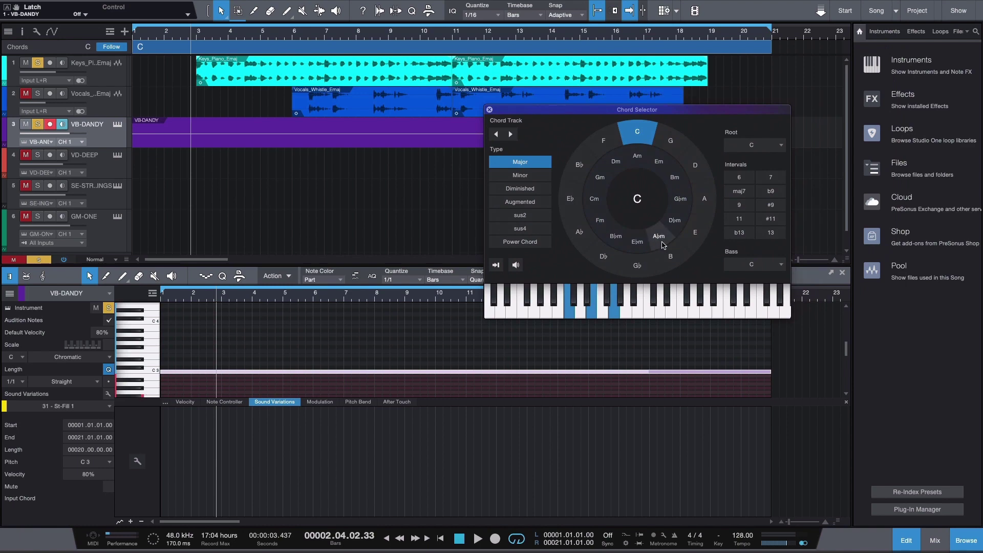
pyautogui.click(694, 238)
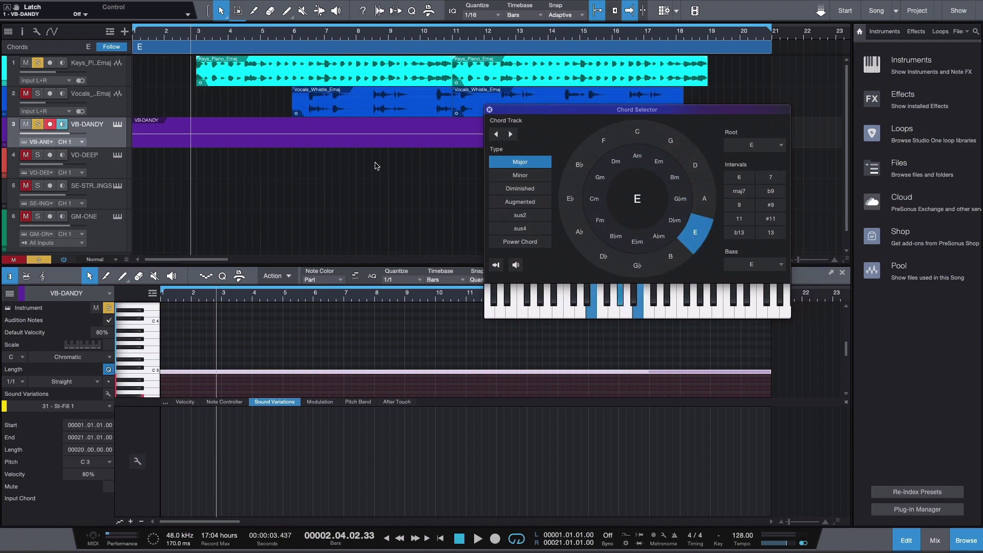
pyautogui.click(463, 537)
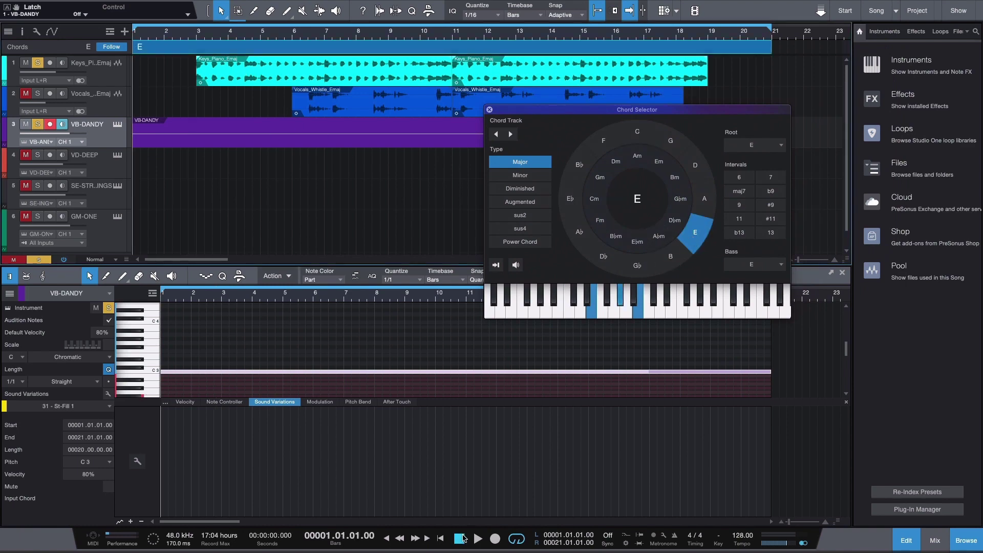
pyautogui.press('space')
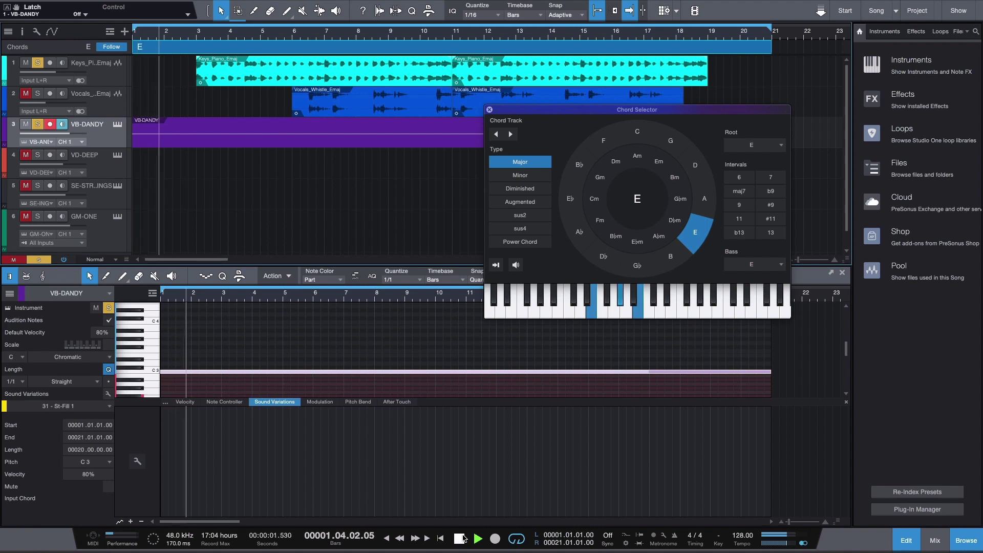
pyautogui.click(461, 538)
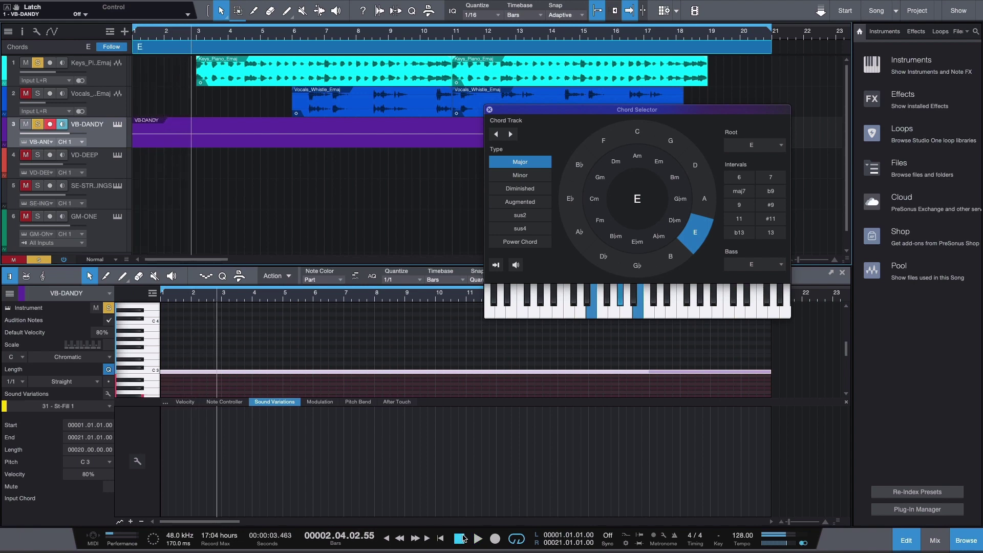
# - Split the chord at bars 3, 4 and 5 into F♯, A and E chords
pyautogui.click(198, 31)
pyautogui.hotkey('alt', 'x')
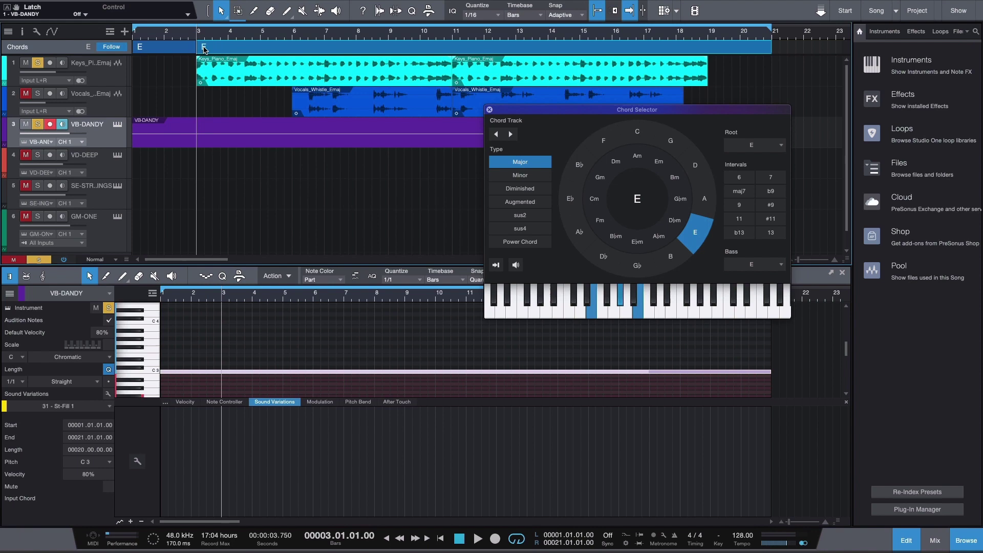
pyautogui.moveTo(770, 46); pyautogui.dragTo(248, 43)
pyautogui.click(752, 145)
pyautogui.click(752, 230)
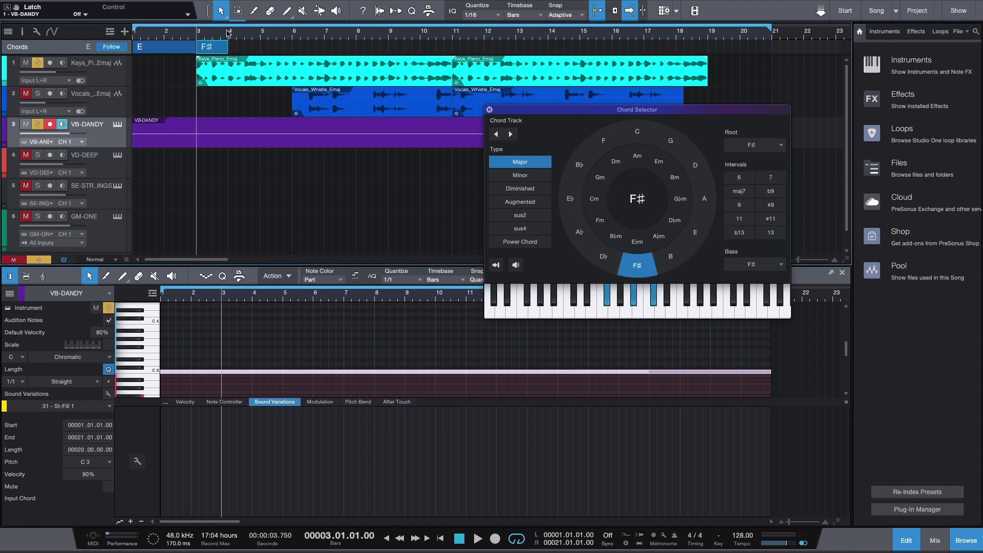
pyautogui.press('Right')
pyautogui.hotkey('alt', 'x')
pyautogui.click(704, 199)
pyautogui.press('Right')
pyautogui.click(695, 232)
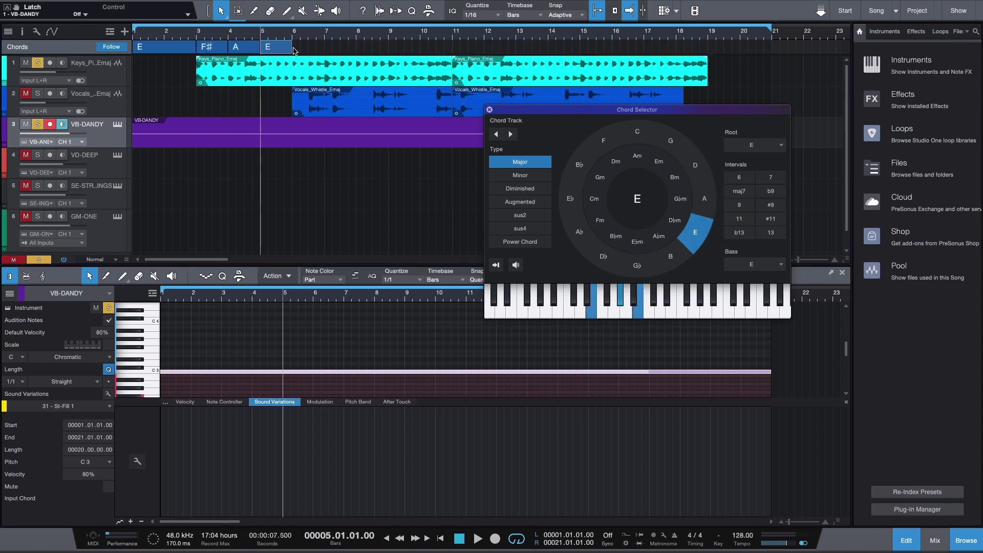
# - Duplicate the F♯, A, E chord group up to bar 19 and play the progression
pyautogui.moveTo(350, 49); pyautogui.dragTo(212, 51)
pyautogui.press('d')
pyautogui.press('d')
pyautogui.press('d')
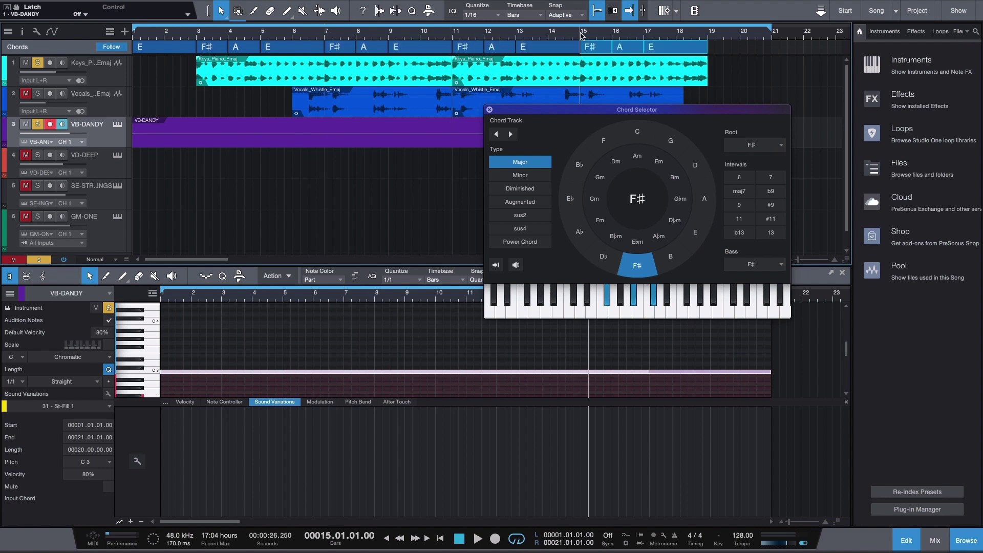
pyautogui.press('Home')
pyautogui.moveTo(397, 264); pyautogui.dragTo(393, 282)
pyautogui.press('space')
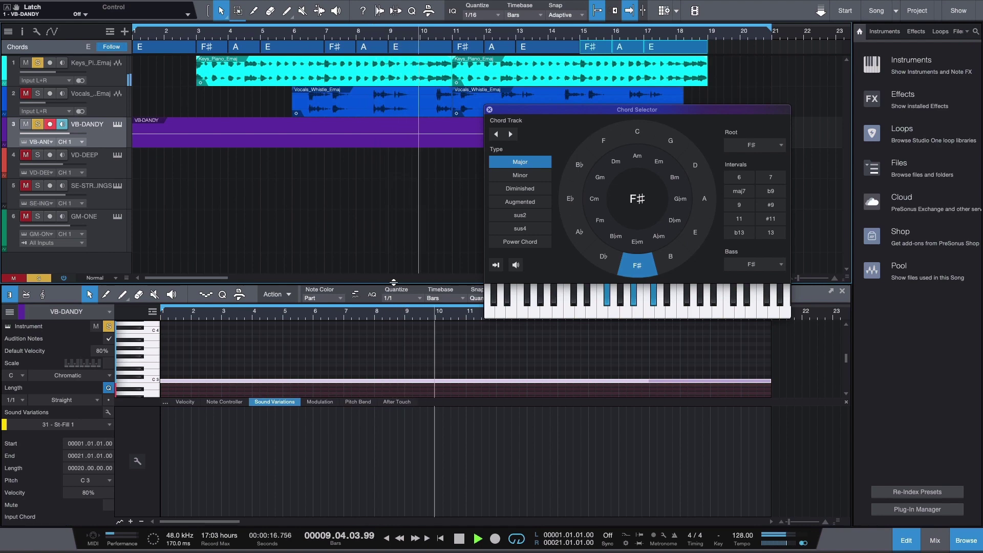
pyautogui.press('space')
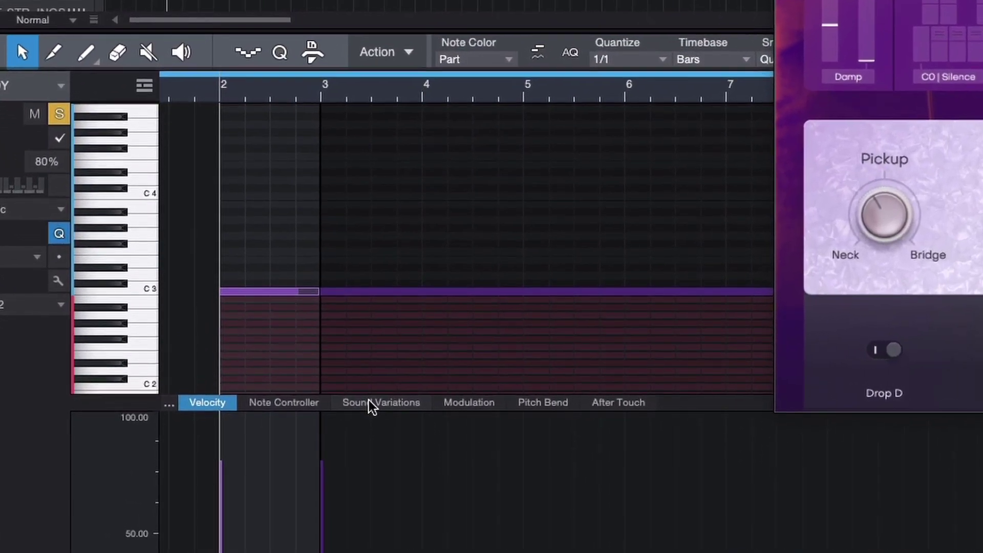
# - Switch the VB-DANDY note editor's lower lane to Sound Variations
pyautogui.click(370, 403)
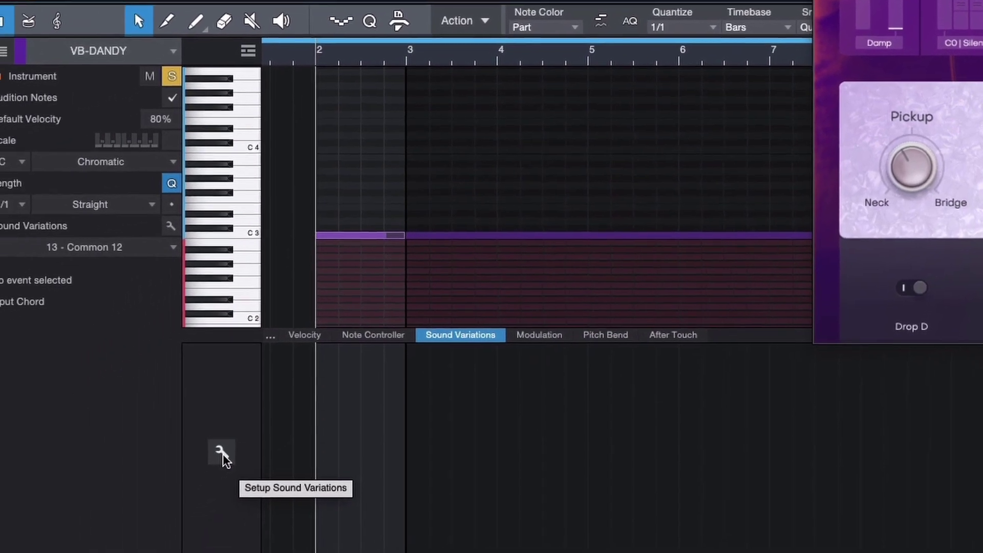
# - Open the Sound Variations setup and browse Dandy's variation list
pyautogui.click(230, 441)
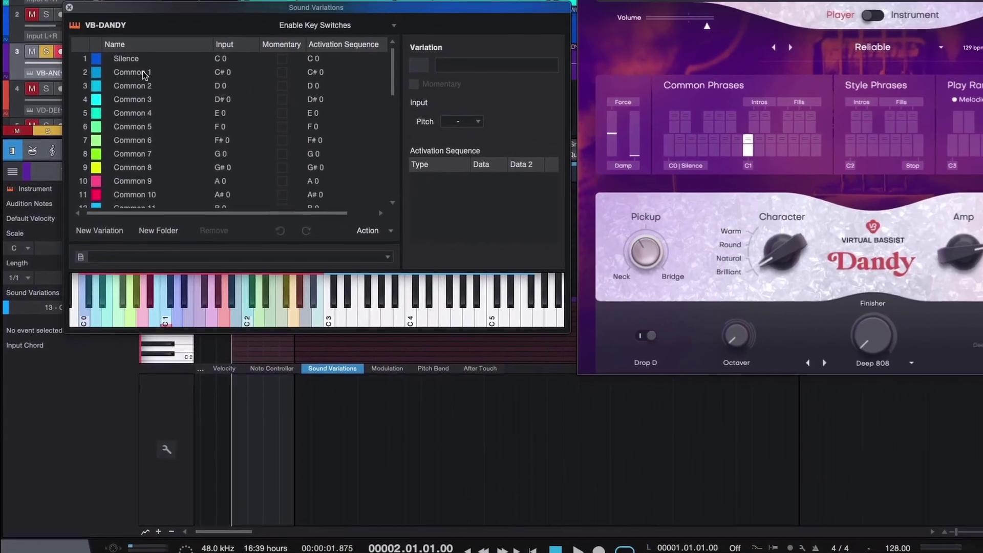
pyautogui.click(148, 21)
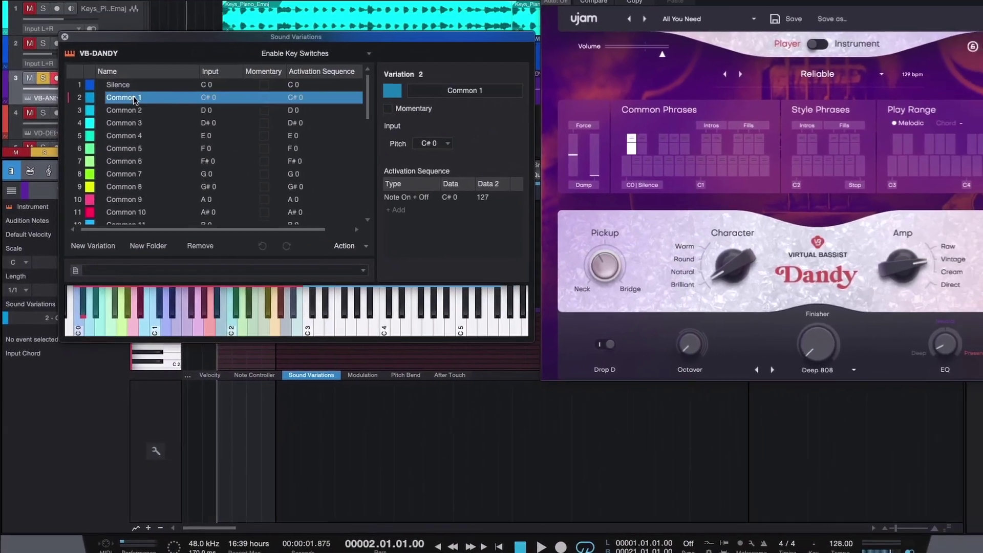
pyautogui.click(164, 54)
pyautogui.scroll(-2, 123, 174)
pyautogui.click(124, 170)
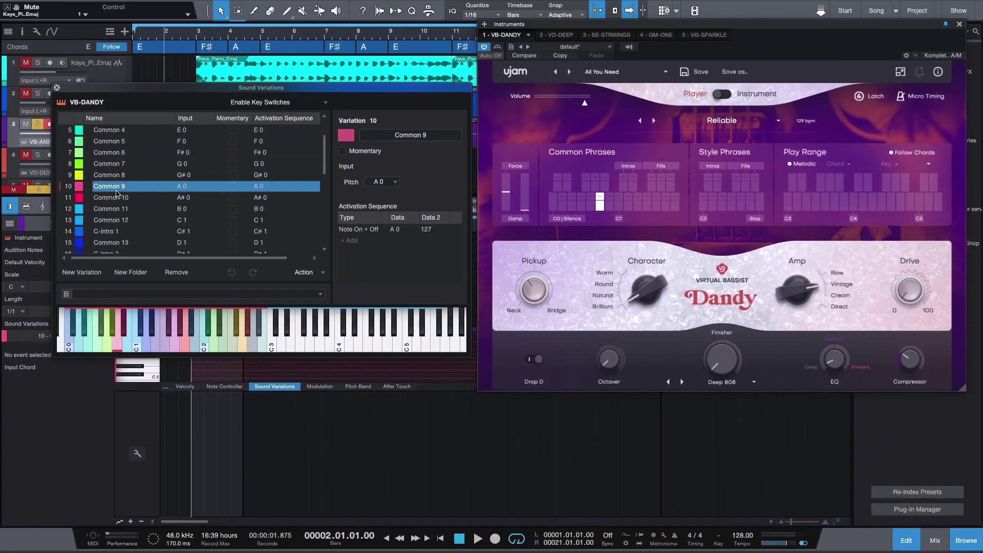
pyautogui.scroll(-2, 123, 178)
pyautogui.click(116, 190)
pyautogui.scroll(-2, 116, 190)
pyautogui.click(116, 191)
pyautogui.scroll(-2, 116, 190)
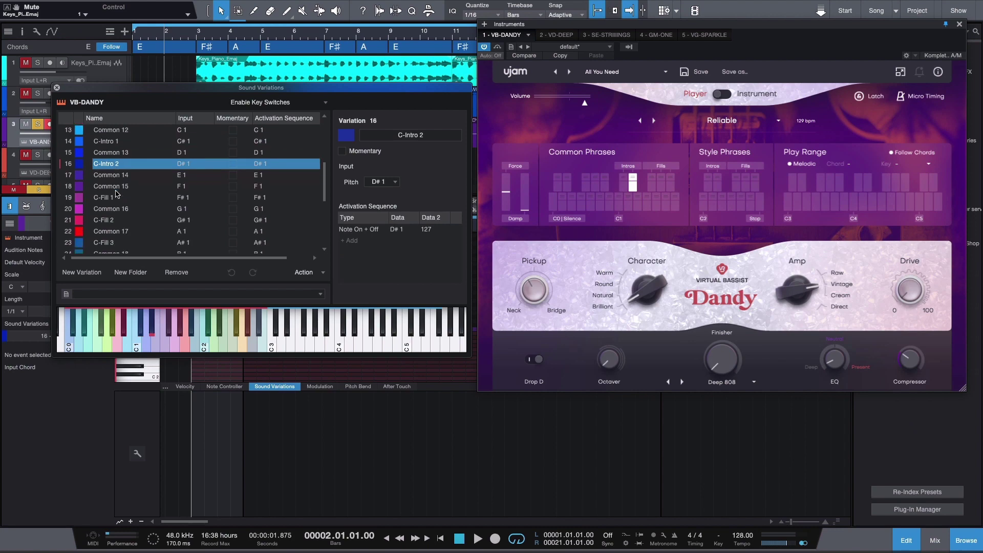
pyautogui.click(116, 190)
# - Select C-Intro 1 and drag it into the variation lane at bar 2
pyautogui.scroll(-2, 116, 191)
pyautogui.scroll(4, 118, 203)
pyautogui.click(117, 215)
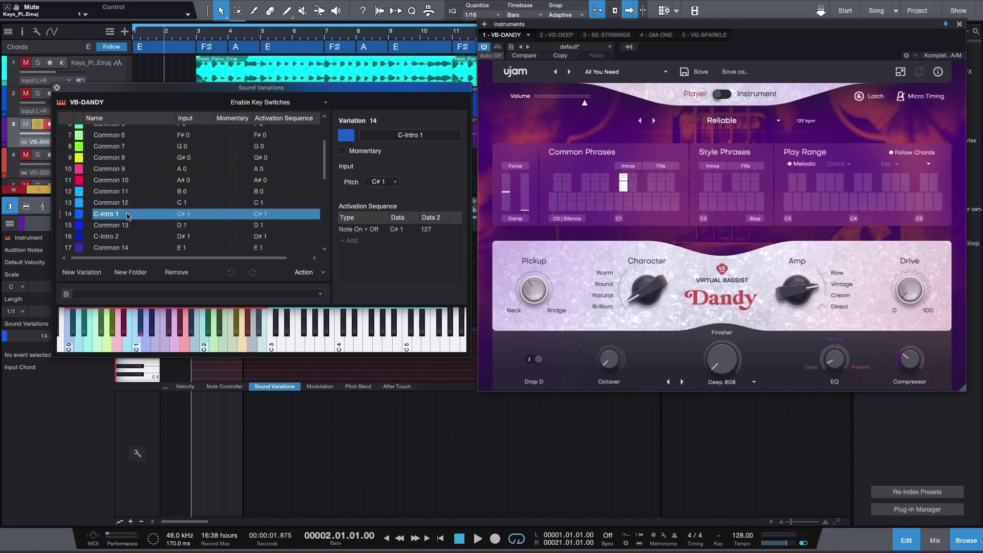
pyautogui.moveTo(137, 217); pyautogui.dragTo(192, 452)
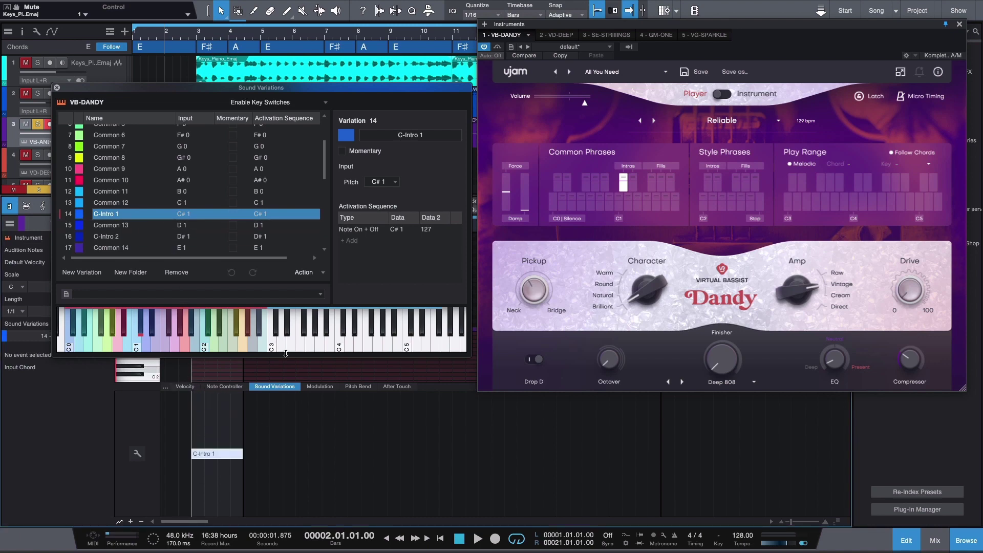
# - Close the variations list, audition the intro, and close the Dandy window
pyautogui.click(57, 88)
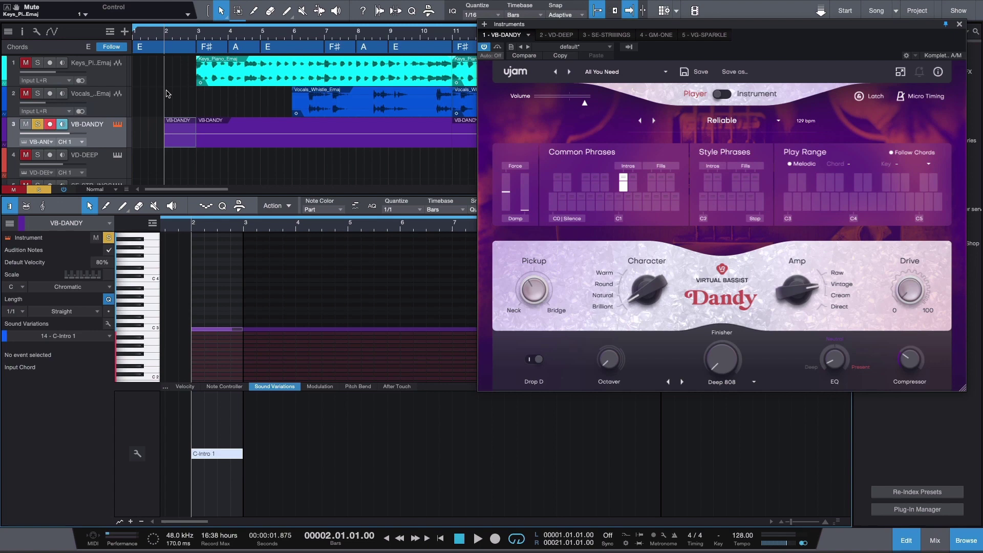
pyautogui.press('space')
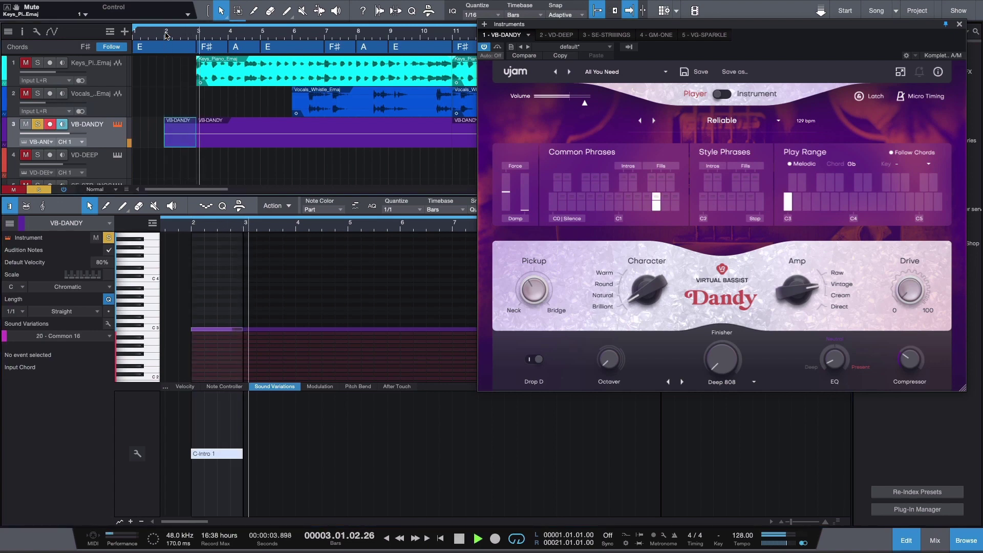
pyautogui.press('space')
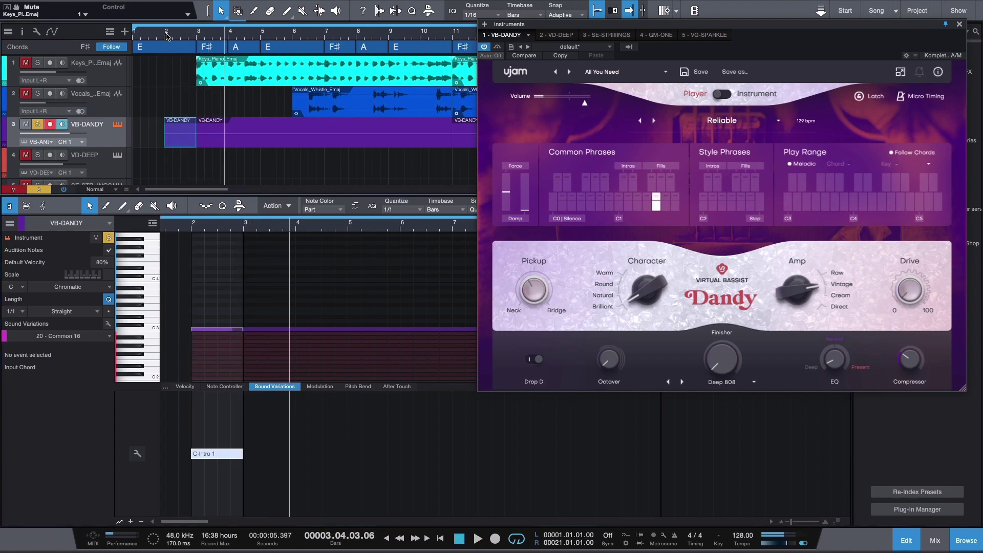
pyautogui.click(209, 131)
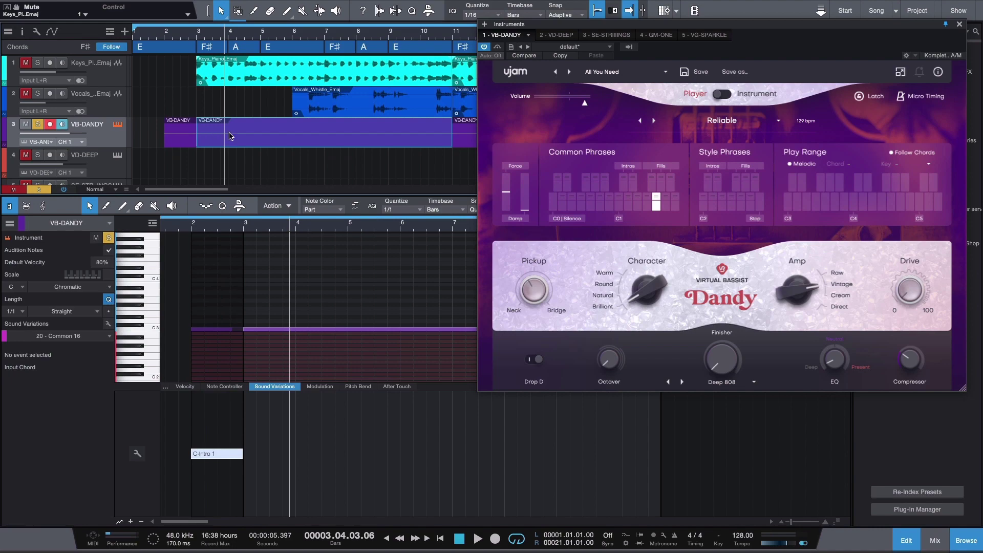
pyautogui.click(960, 25)
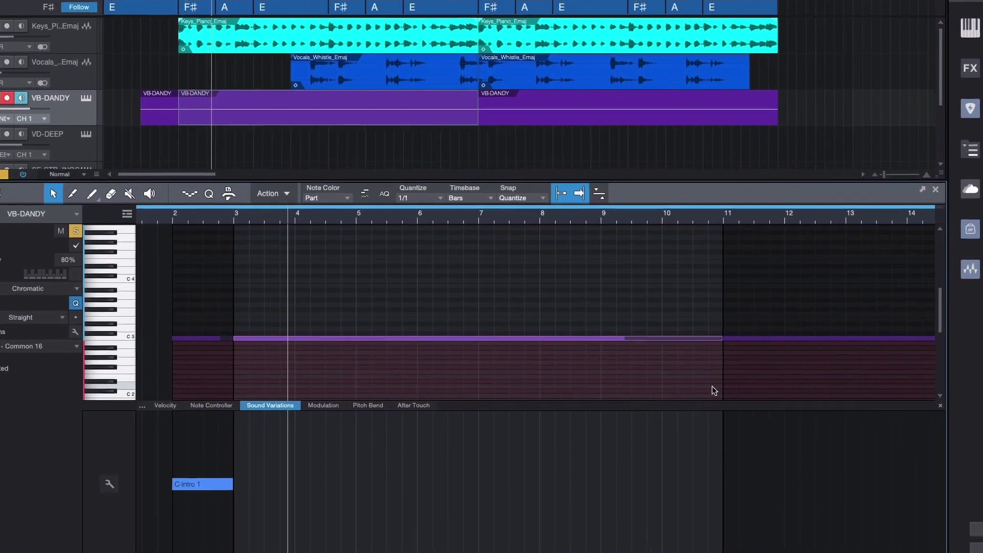
# - Split the long C3 bass note at the grid into one-bar notes
pyautogui.moveTo(660, 371); pyautogui.dragTo(231, 273)
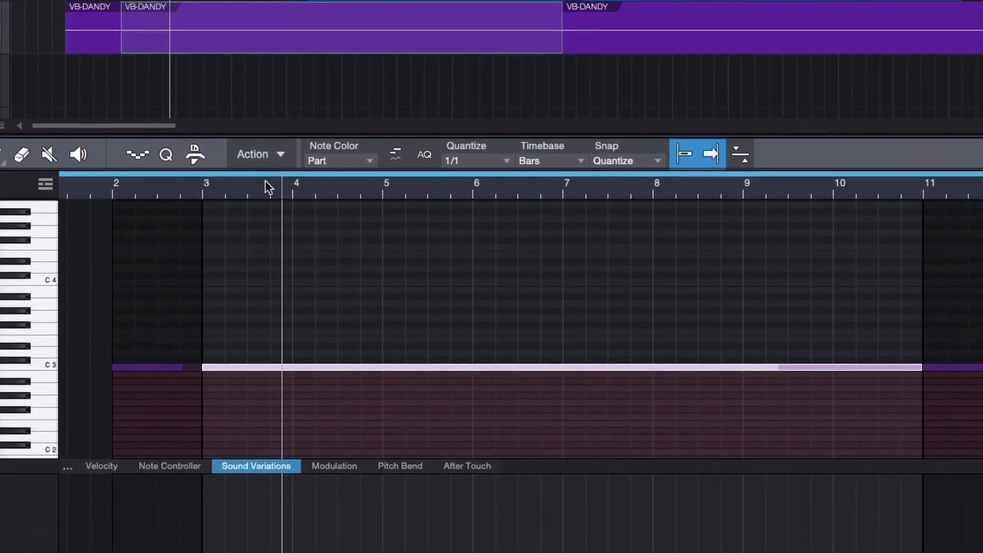
pyautogui.click(261, 153)
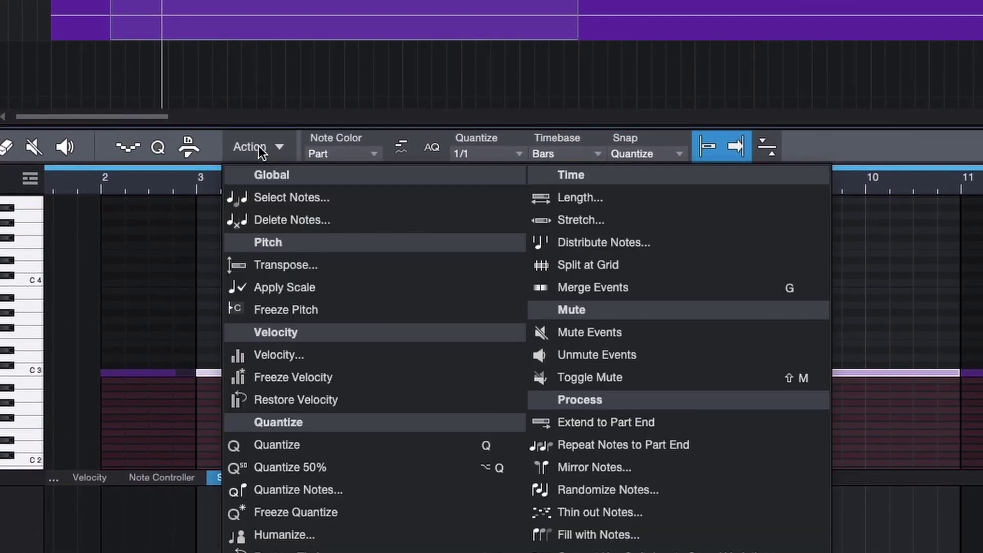
pyautogui.click(579, 265)
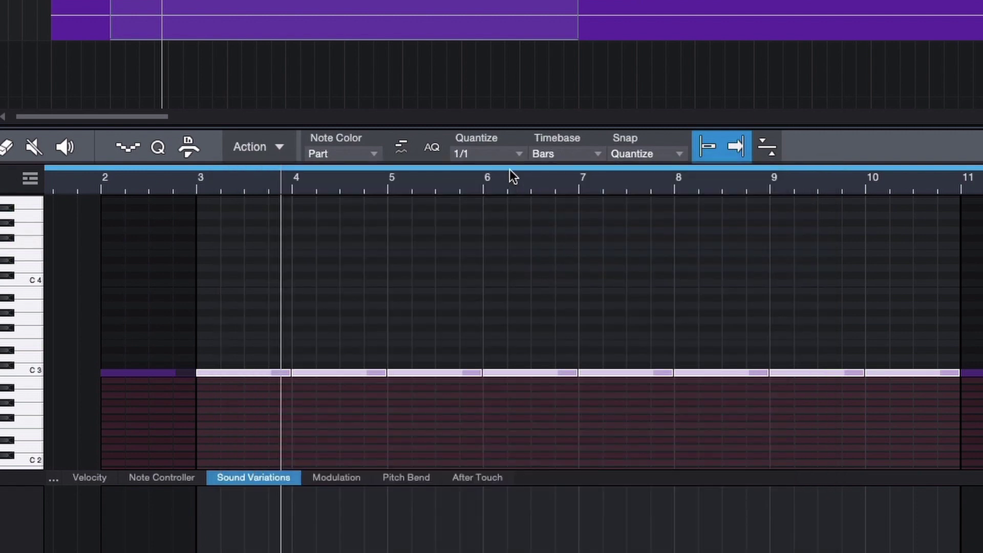
# - Try a half-bar split of the C3 notes, undo it, and reset quantize to 1/1
pyautogui.click(491, 155)
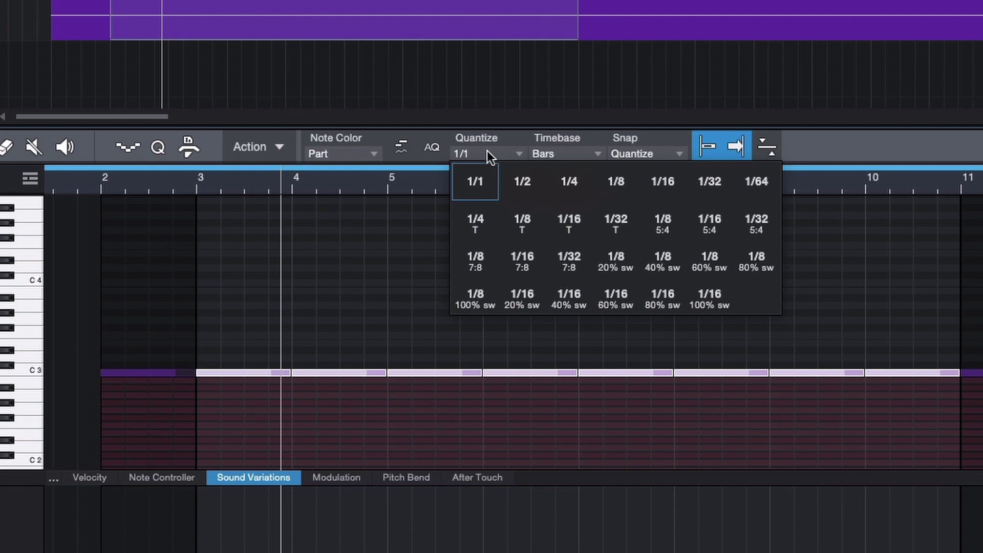
pyautogui.click(526, 189)
pyautogui.click(783, 401)
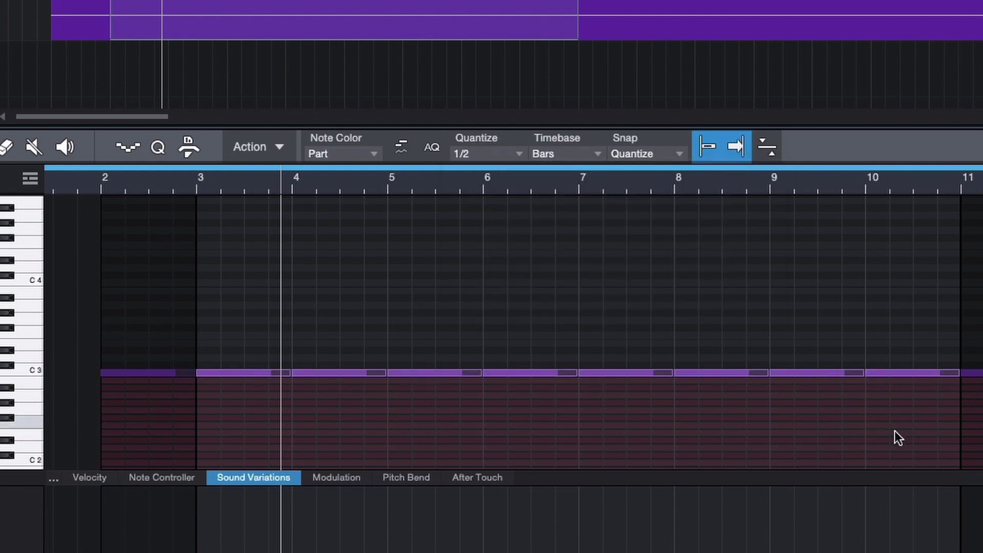
pyautogui.moveTo(763, 383); pyautogui.dragTo(231, 279)
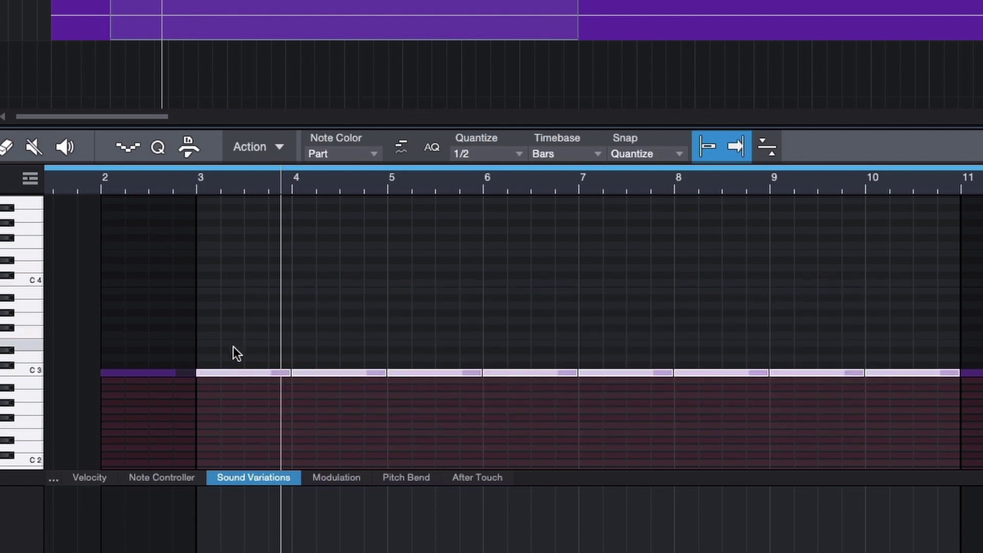
pyautogui.rightClick(227, 380)
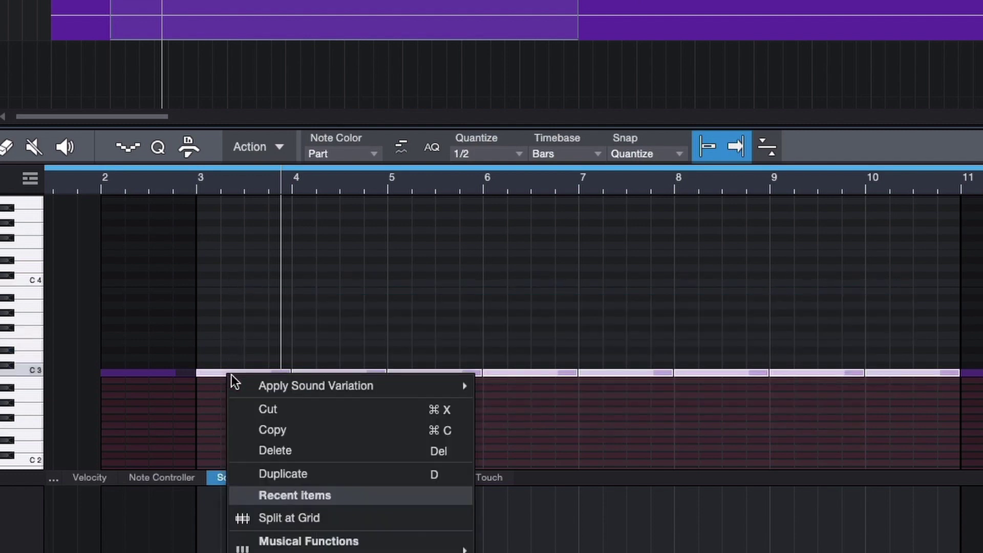
pyautogui.click(287, 518)
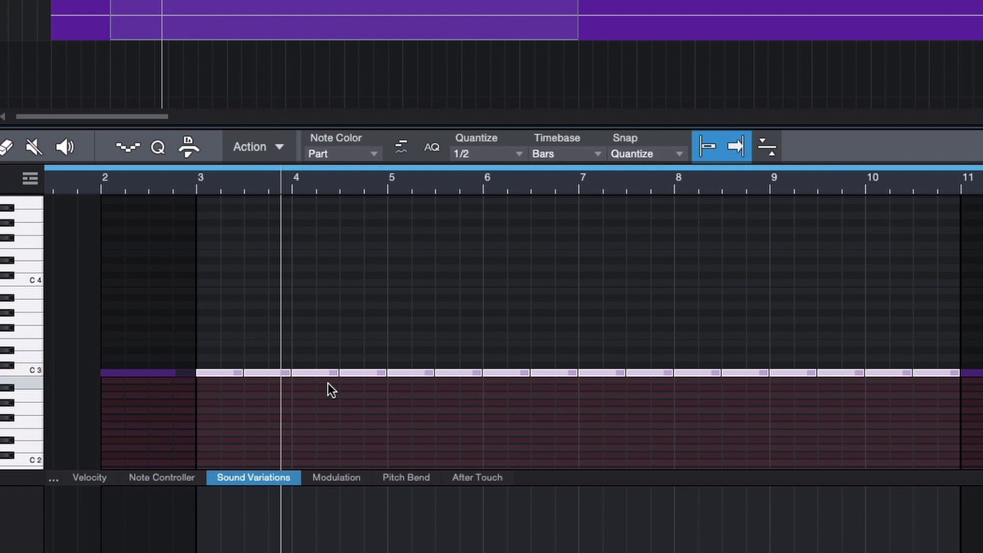
pyautogui.click(470, 158)
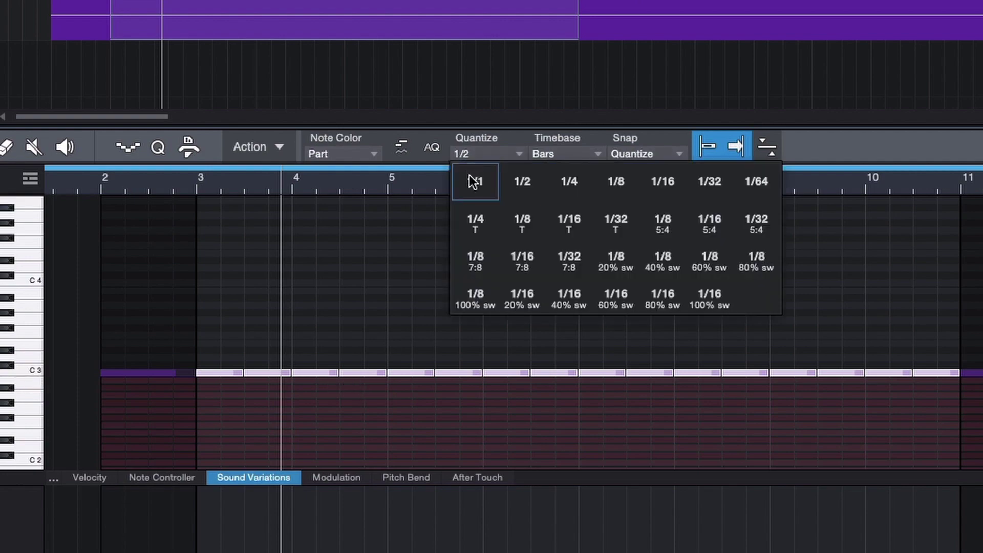
pyautogui.click(469, 176)
pyautogui.hotkey('ctrl', 'z')
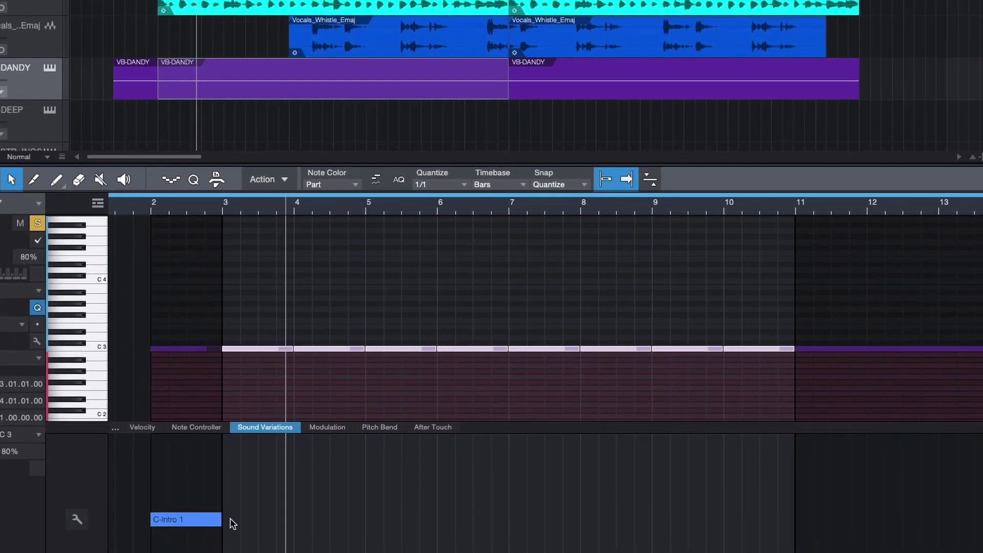
# - Add a Common 16 variation event after C-Intro 1, then delete it
pyautogui.click(226, 536)
pyautogui.click(249, 458)
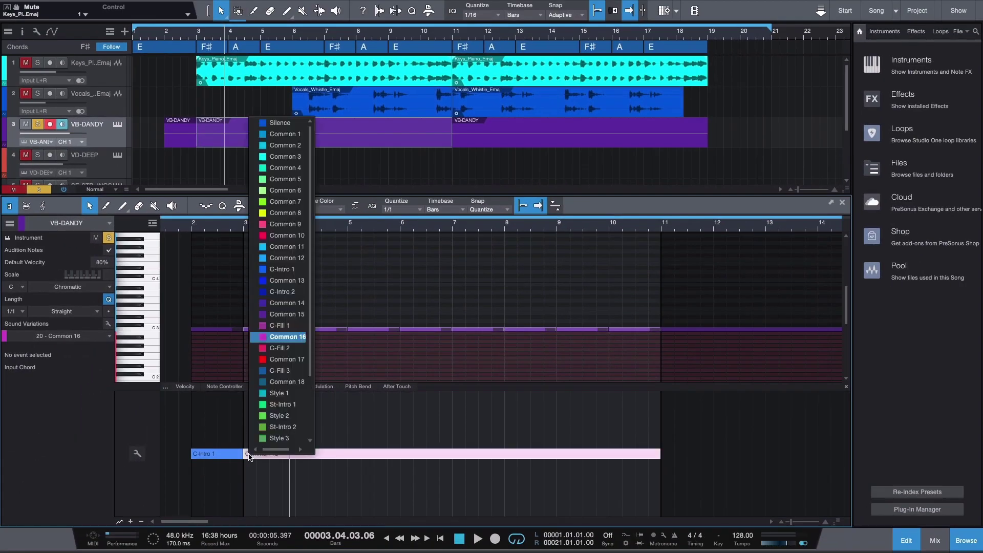
pyautogui.click(247, 460)
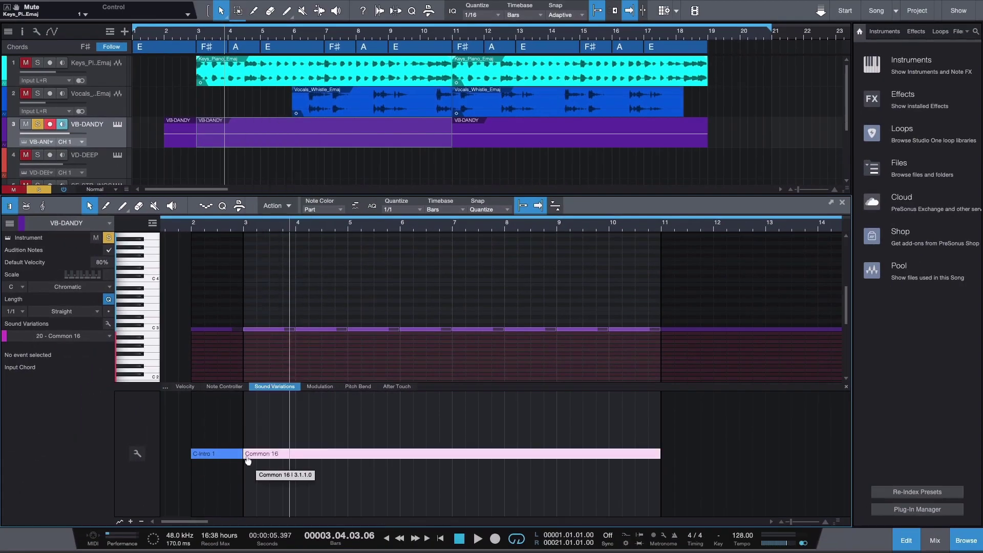
pyautogui.press('Delete')
# - Place the Style 1 variation in the lane right after C-Intro 1
pyautogui.click(137, 453)
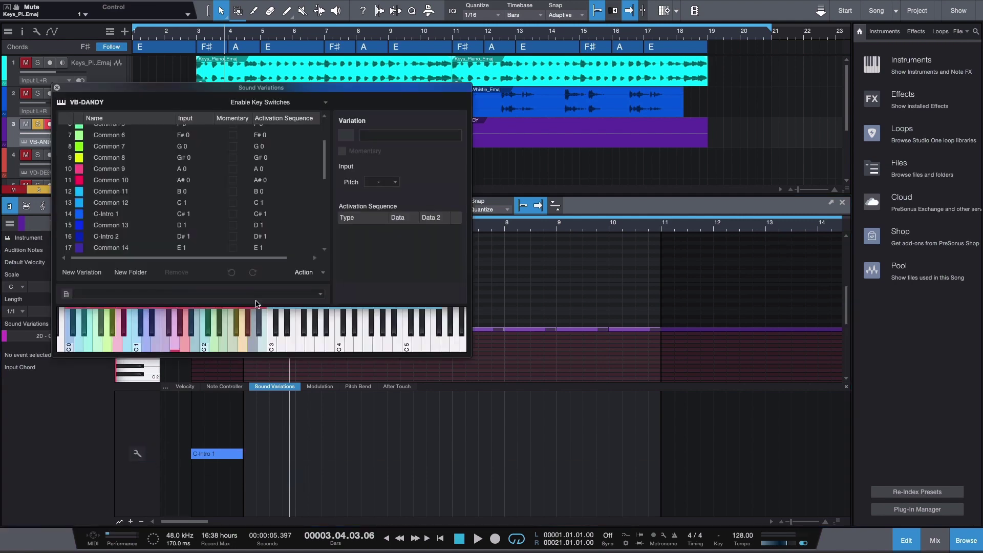
pyautogui.scroll(-6, 132, 202)
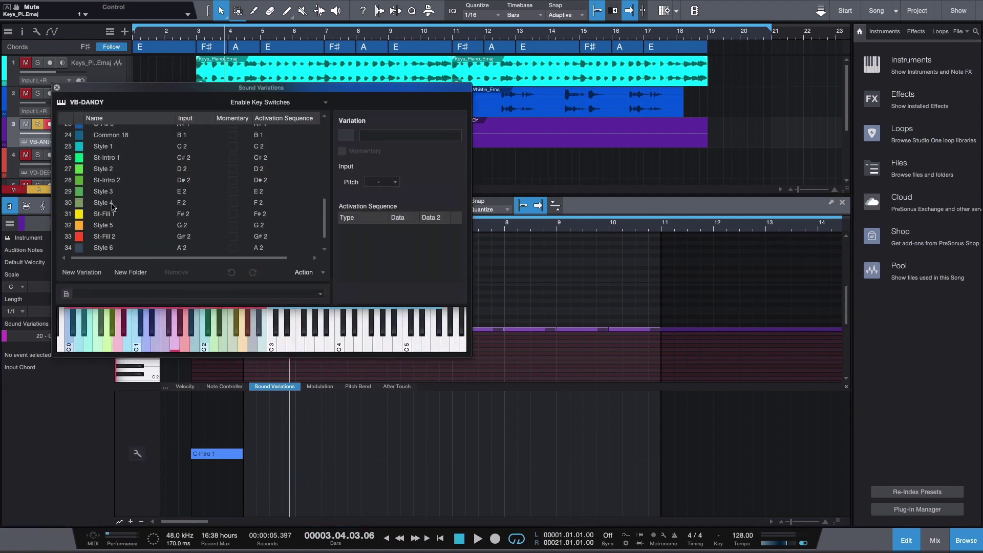
pyautogui.click(100, 148)
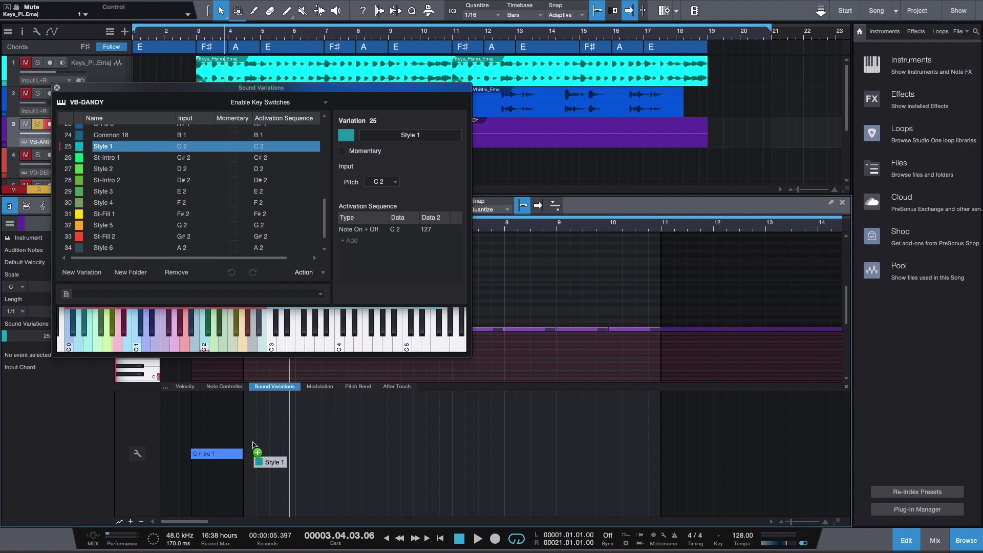
pyautogui.click(253, 453)
pyautogui.click(290, 436)
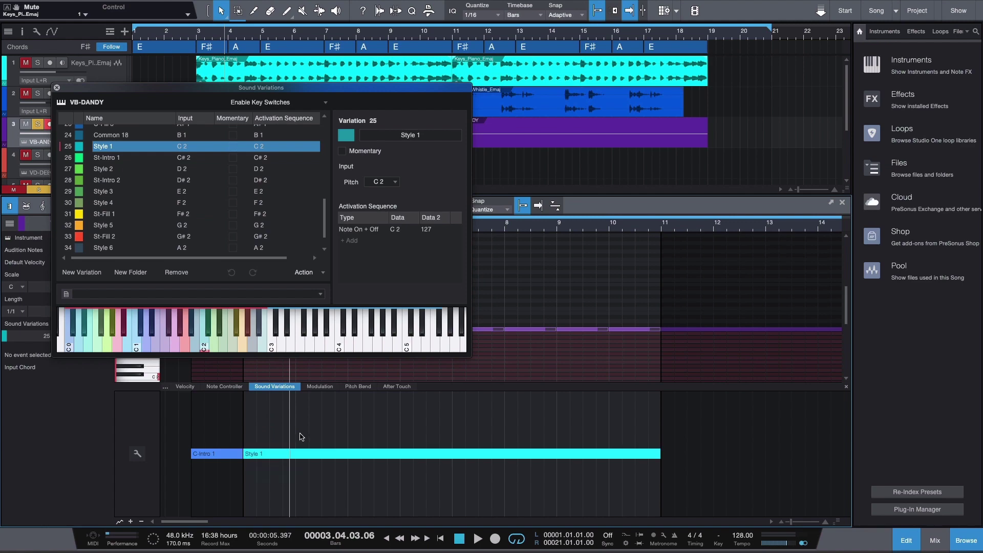
pyautogui.click(57, 88)
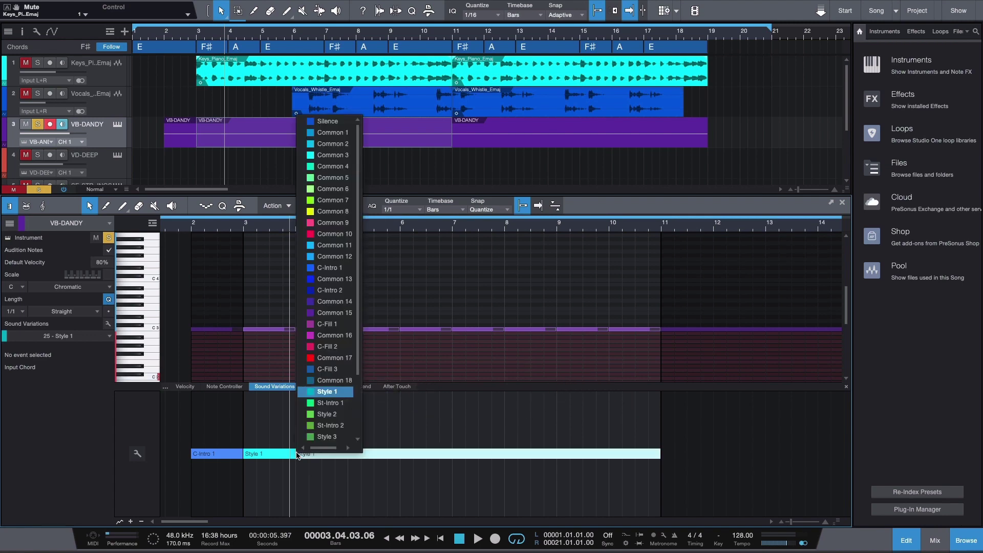
# - Split the Style 1 variation event at bar 5
pyautogui.click(372, 428)
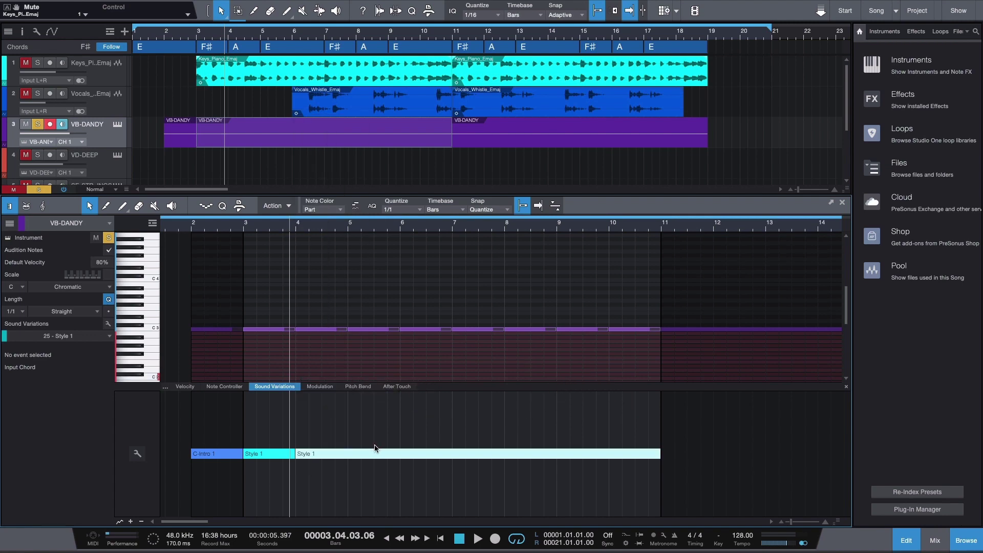
pyautogui.click(354, 453)
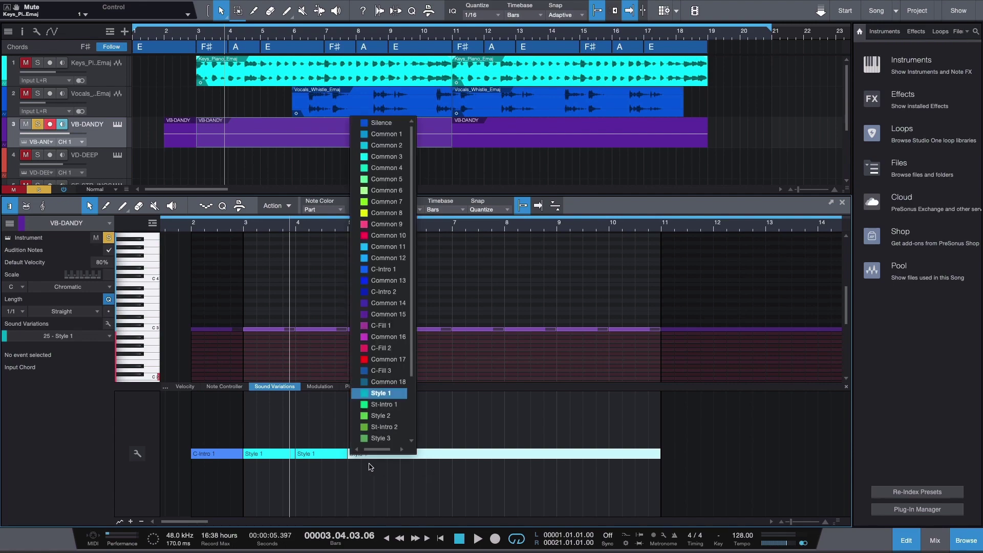
pyautogui.click(370, 466)
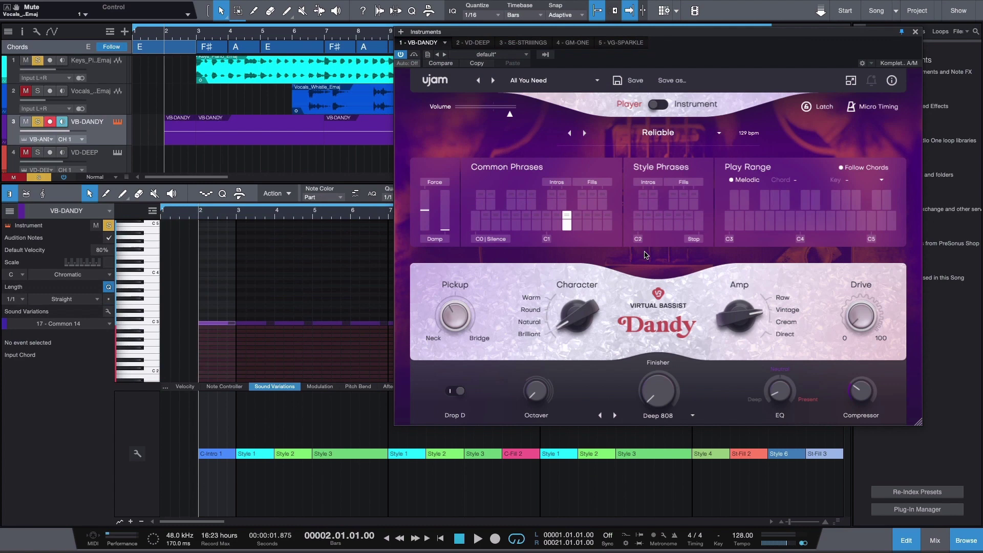
# - Play back the bass part with its C-Intro, Style and fill variations
pyautogui.press('space')
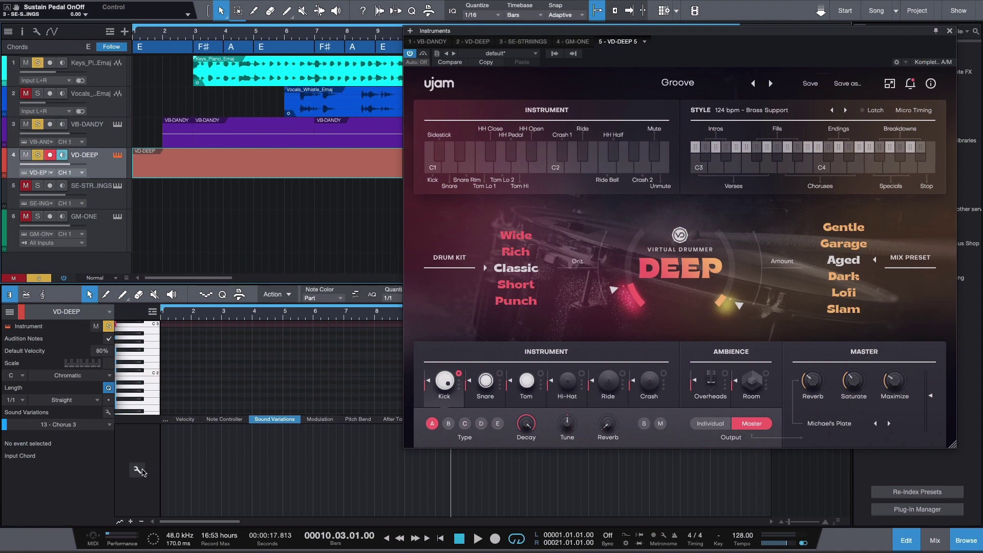
# - Drag the Breakdown 3 variation across the VD-DEEP variation lane
pyautogui.click(137, 470)
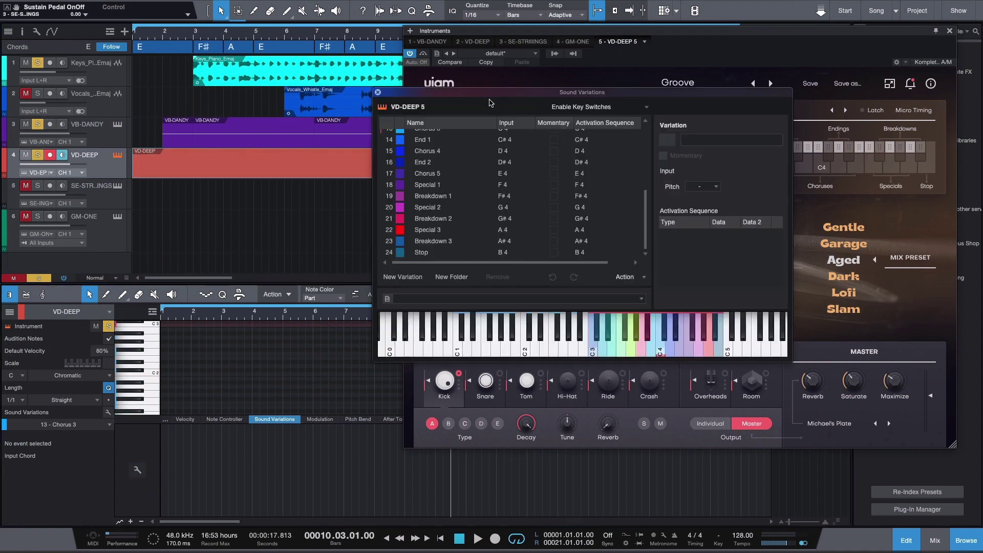
pyautogui.moveTo(490, 103); pyautogui.dragTo(211, 100)
pyautogui.click(157, 226)
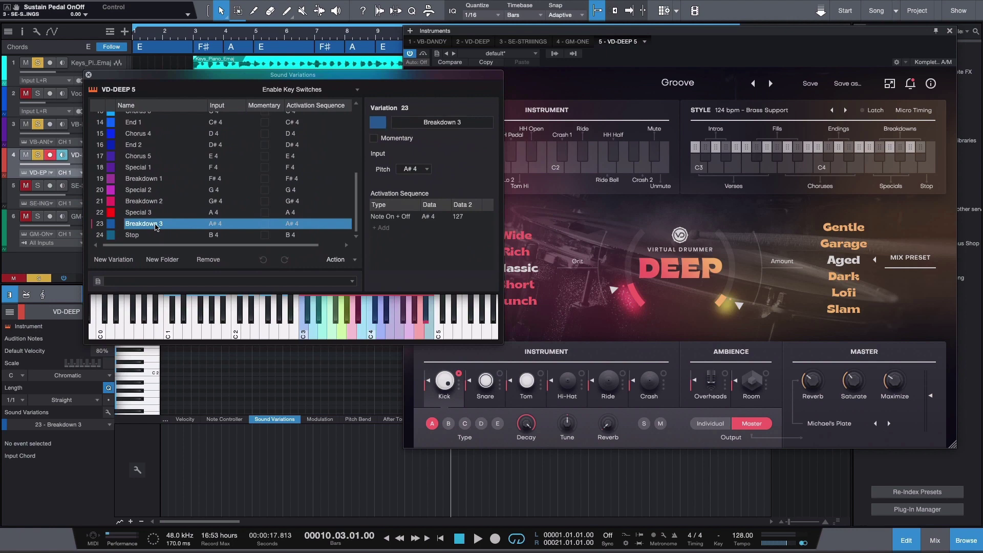
pyautogui.moveTo(173, 447); pyautogui.dragTo(174, 479)
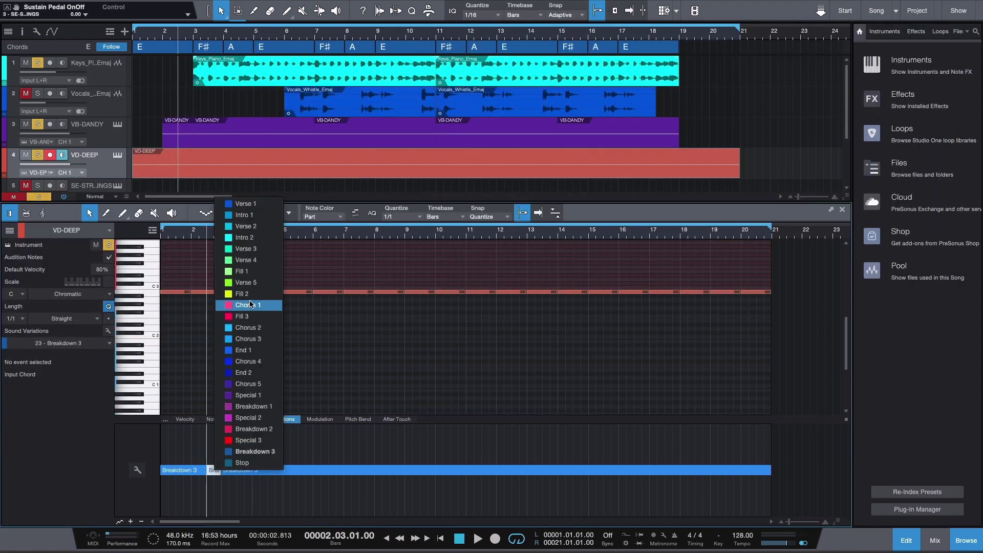
# - Set Intro 1 at the start, insert Fill 2 before bar 11, then Chorus 5, plus a final event
pyautogui.click(244, 215)
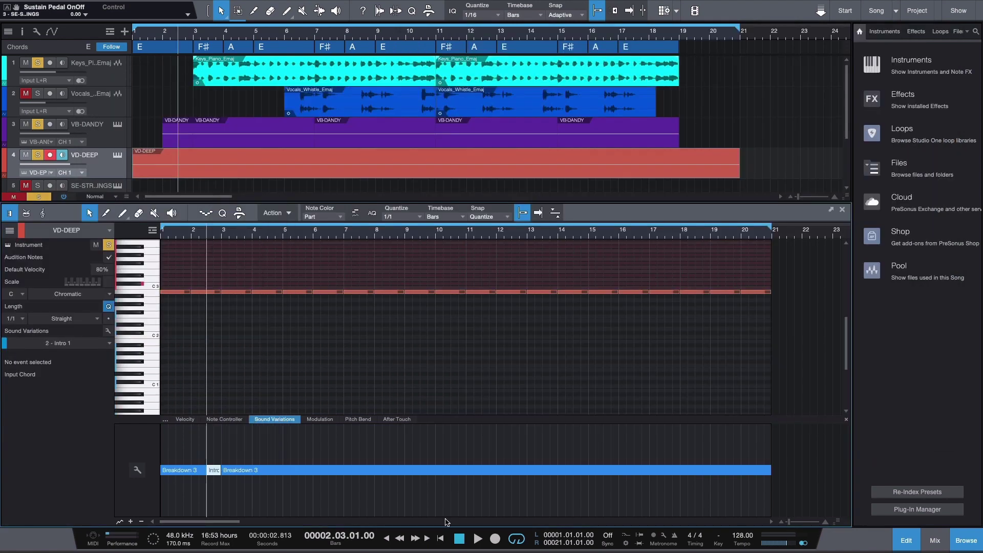
pyautogui.press('space')
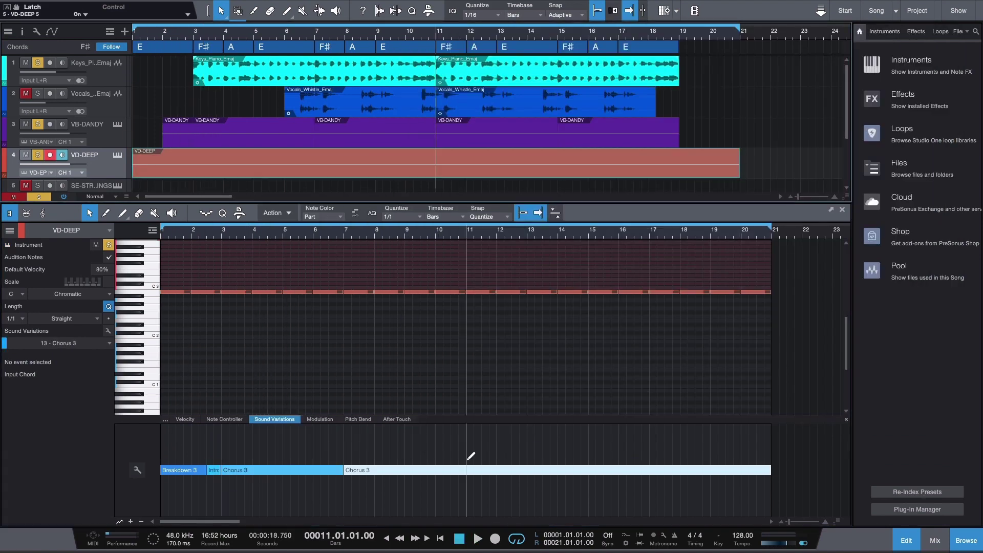
pyautogui.click(456, 470)
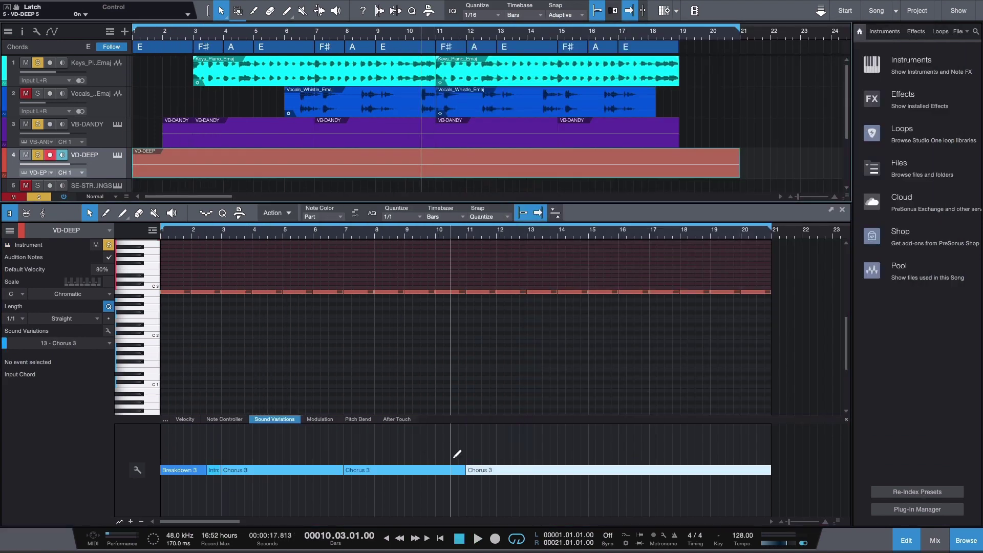
pyautogui.click(481, 271)
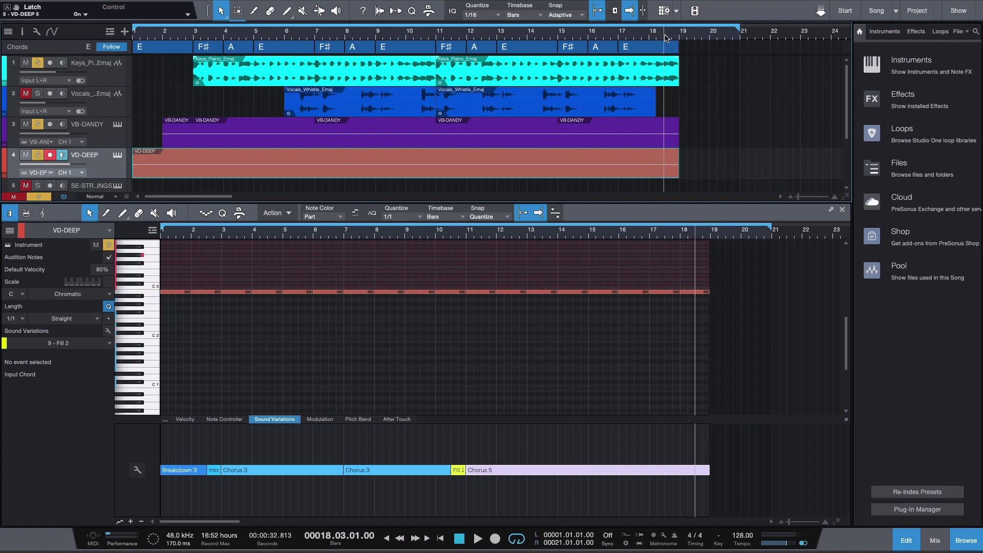
pyautogui.click(738, 470)
# - Set the last drum variation to End 1 and play the song through
pyautogui.click(722, 307)
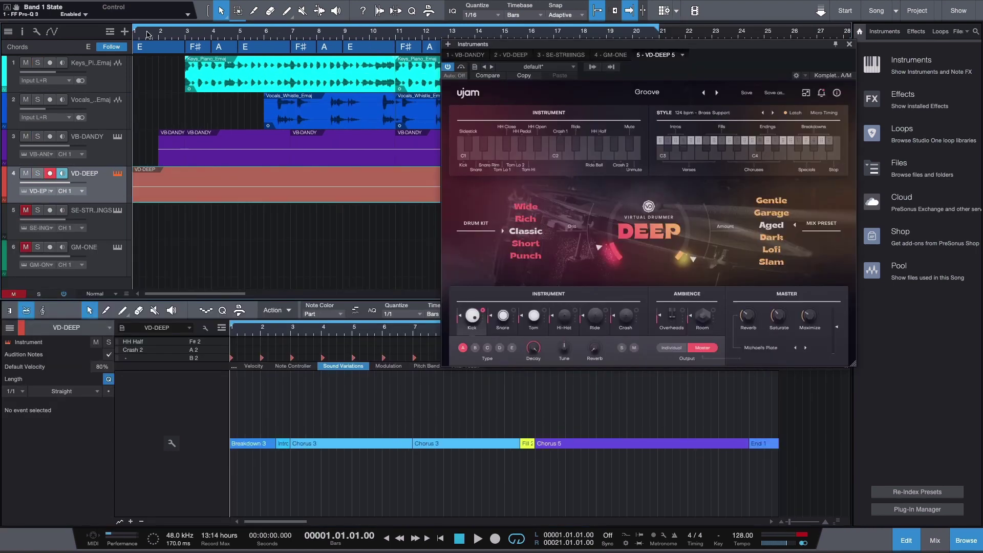
pyautogui.press('space')
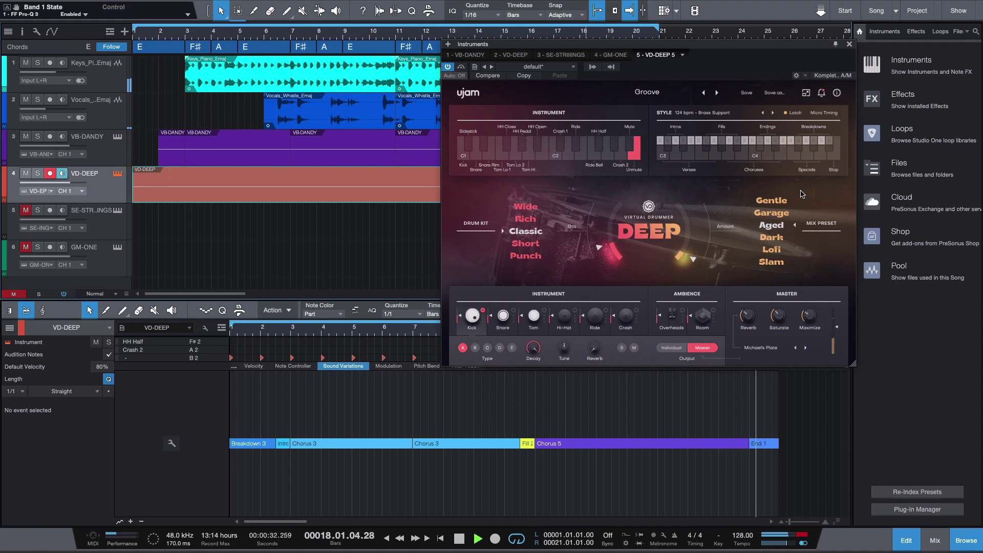
pyautogui.press('space')
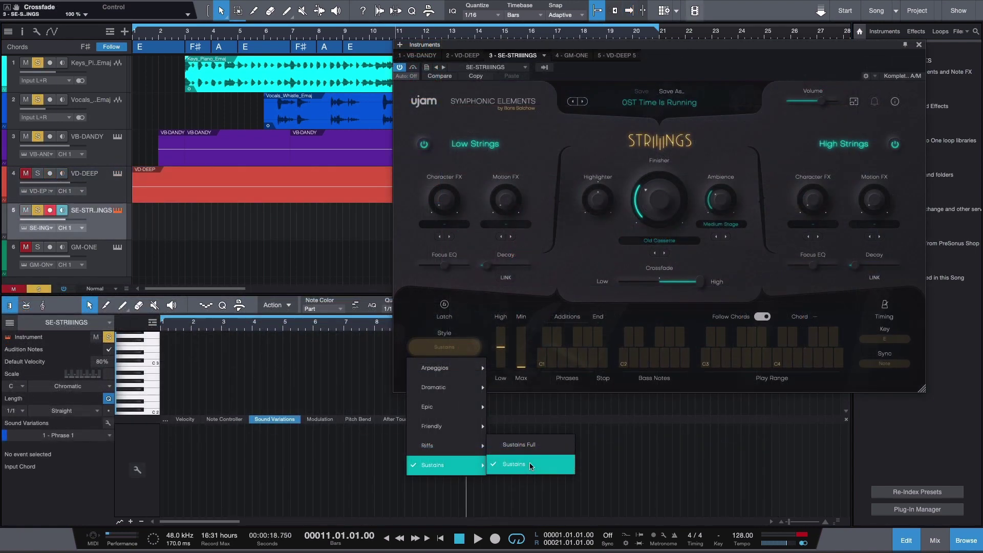
# - Keep Striiings on Sustains, with Follow Chords on in Striiings and the chord track
pyautogui.click(530, 463)
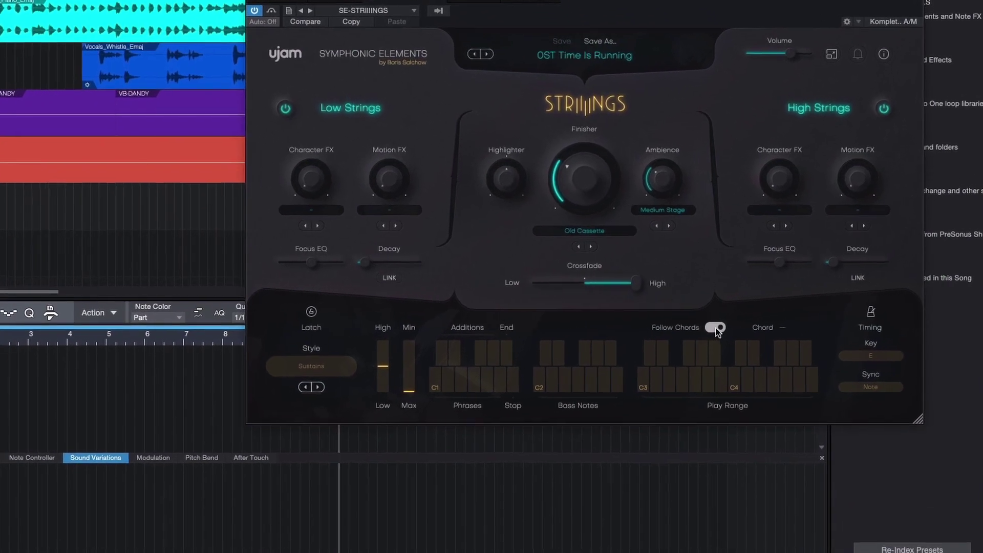
pyautogui.click(659, 342)
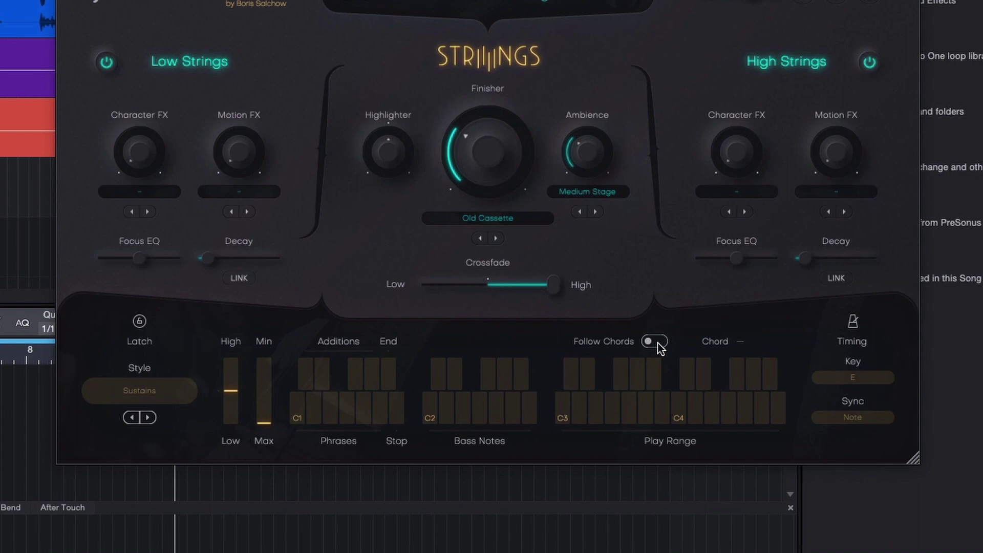
pyautogui.click(656, 342)
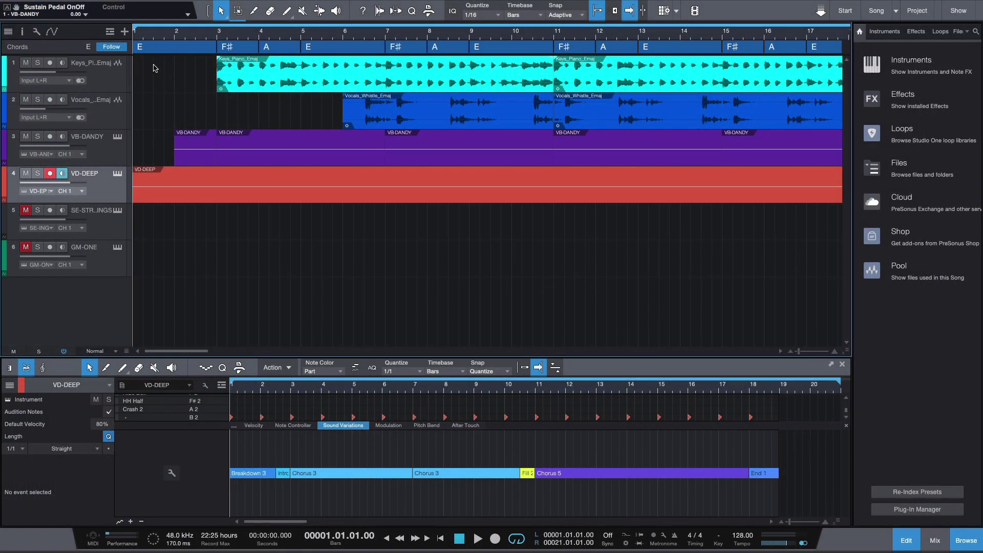
pyautogui.click(123, 48)
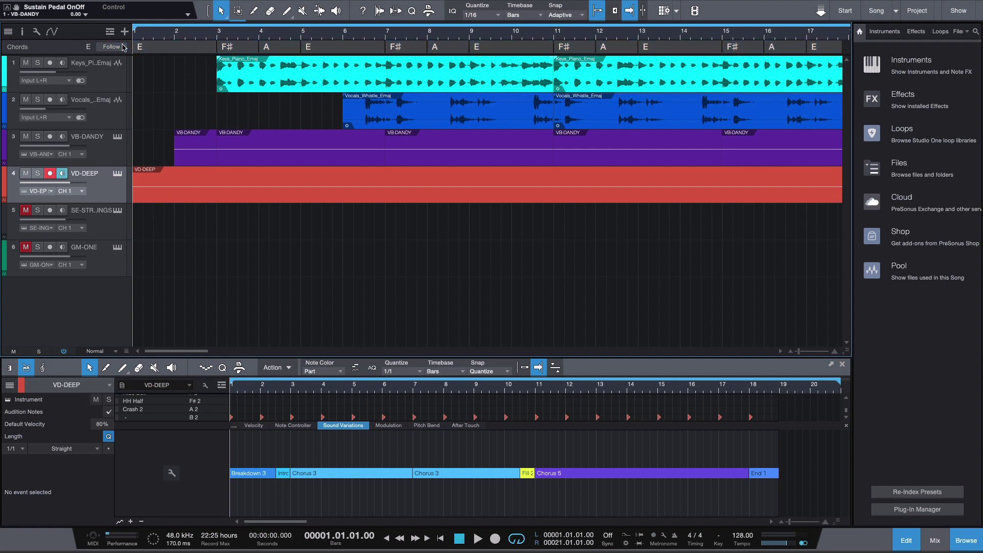
pyautogui.click(123, 47)
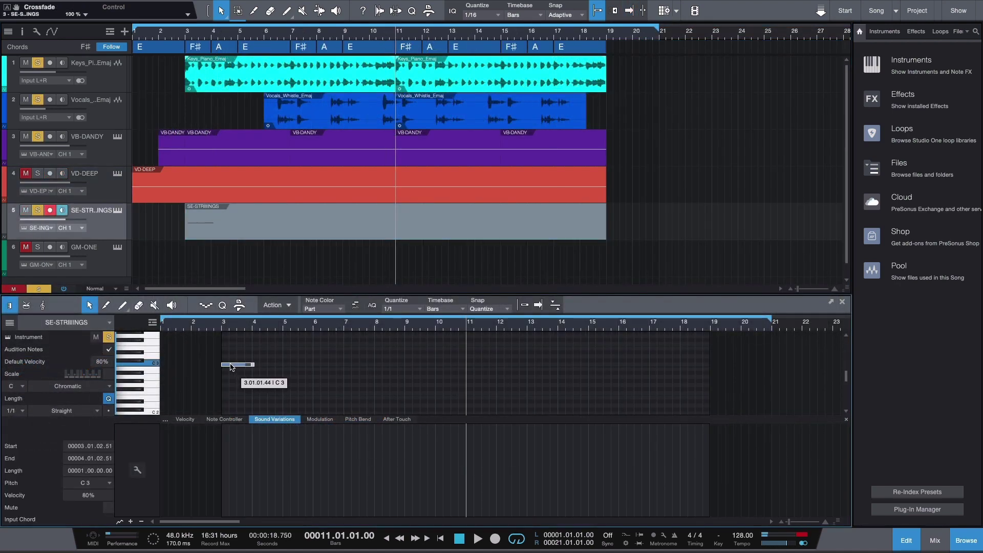
# - Stretch the C3 strings note to bar 19 and split it into one-bar notes at the grid
pyautogui.moveTo(253, 365); pyautogui.dragTo(705, 377)
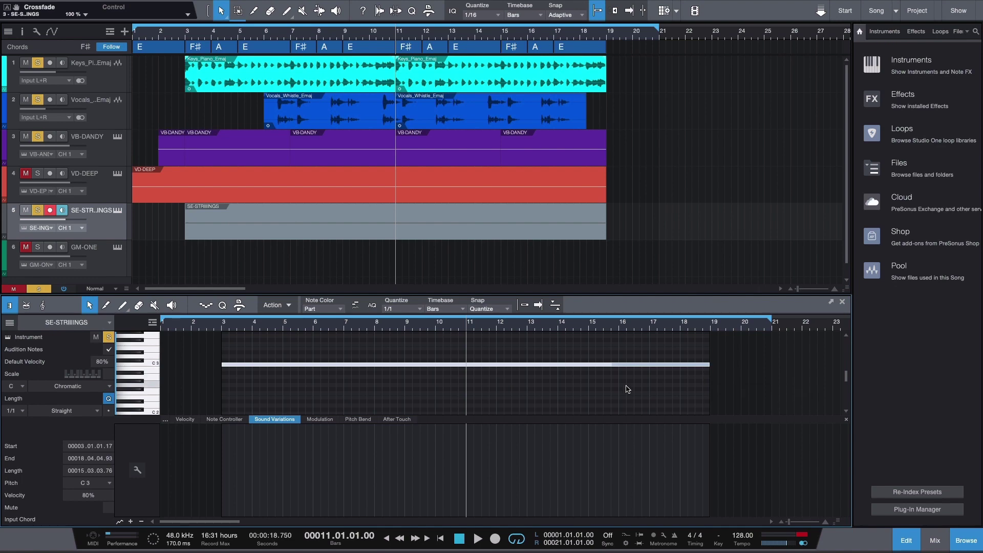
pyautogui.click(622, 393)
pyautogui.moveTo(642, 403); pyautogui.dragTo(306, 344)
pyautogui.click(275, 306)
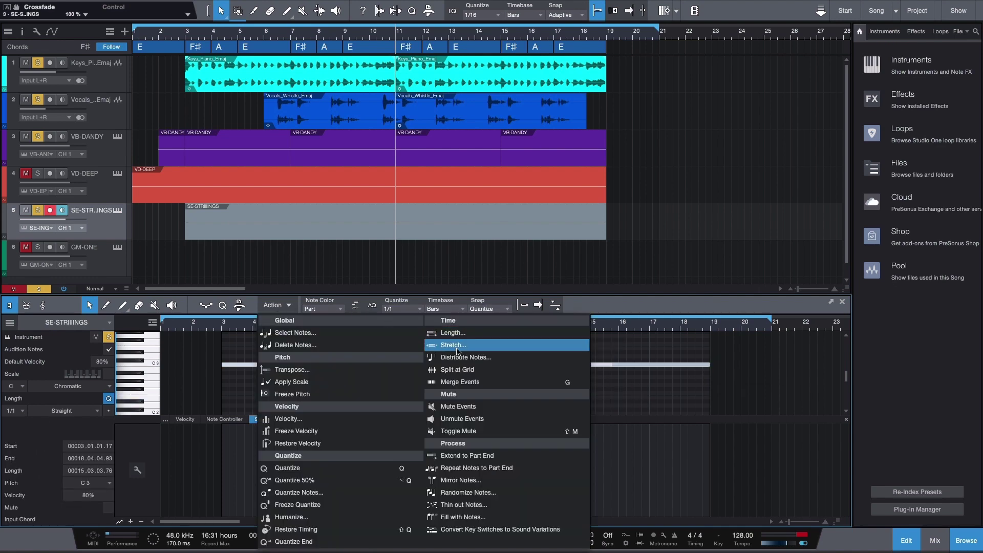
pyautogui.click(455, 369)
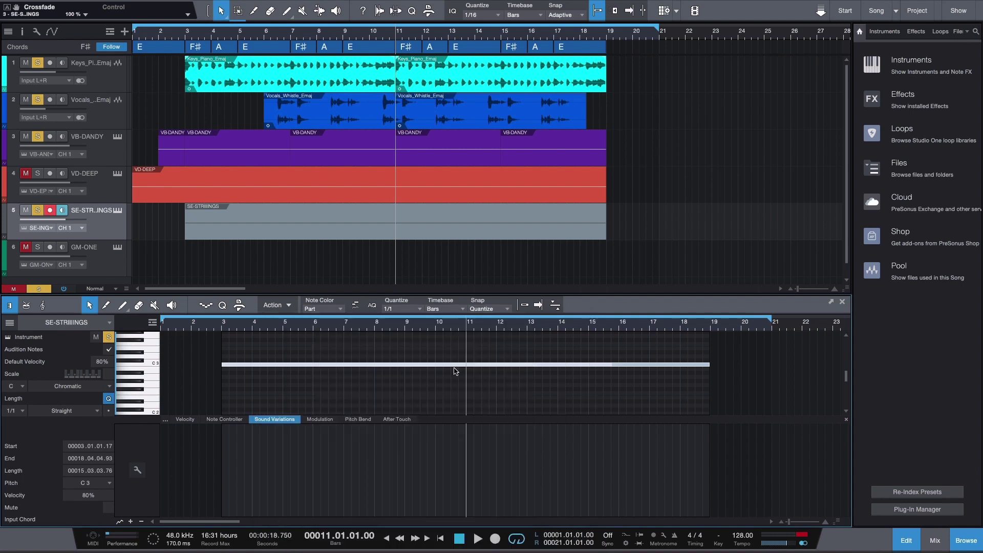
# - Apply the Phrase 1 sound variation across the strings' variation lane
pyautogui.click(137, 471)
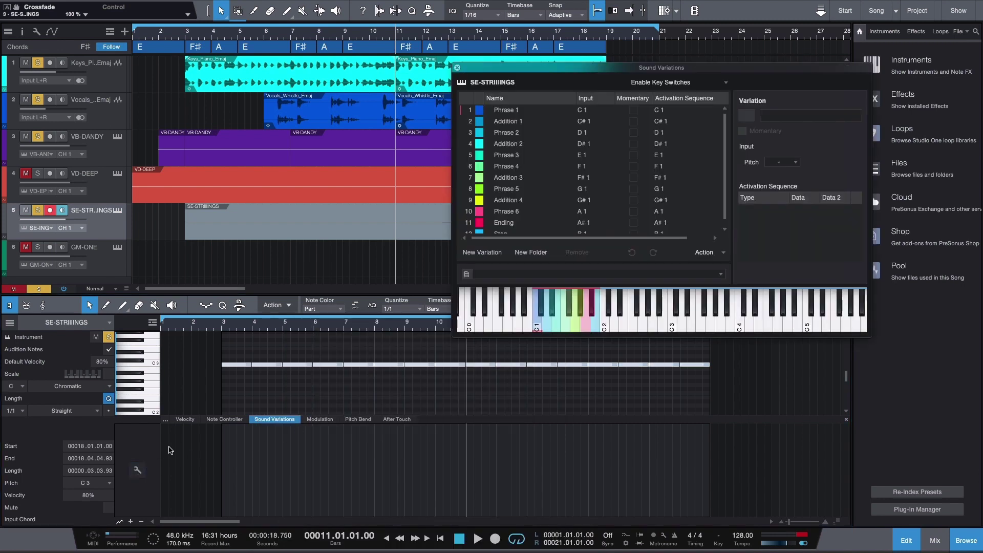
pyautogui.click(525, 110)
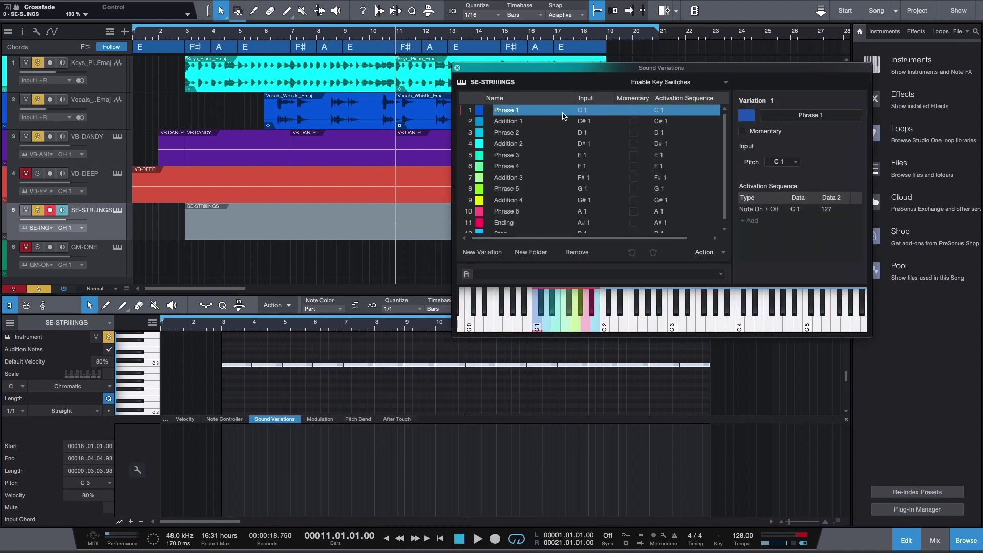
pyautogui.moveTo(563, 116); pyautogui.dragTo(222, 471)
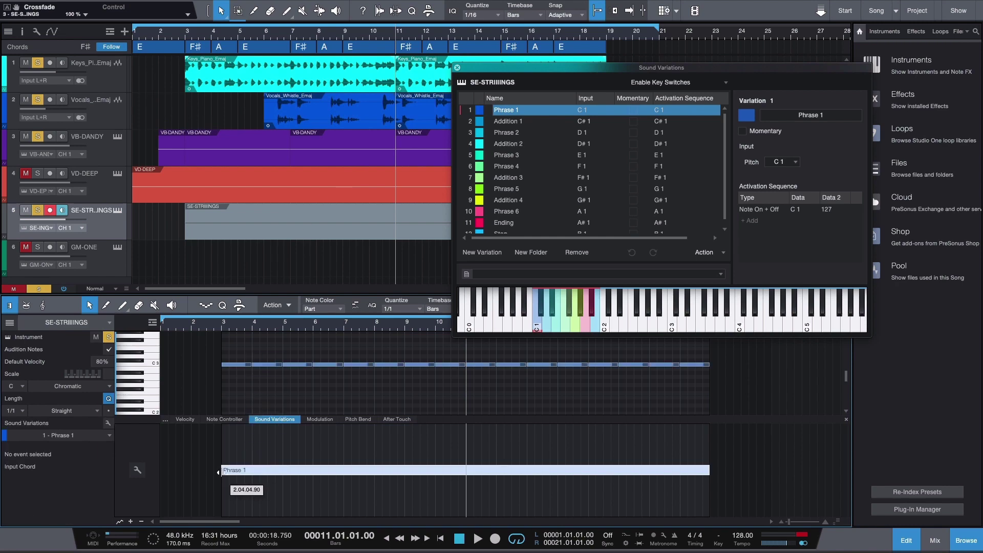
pyautogui.click(116, 212)
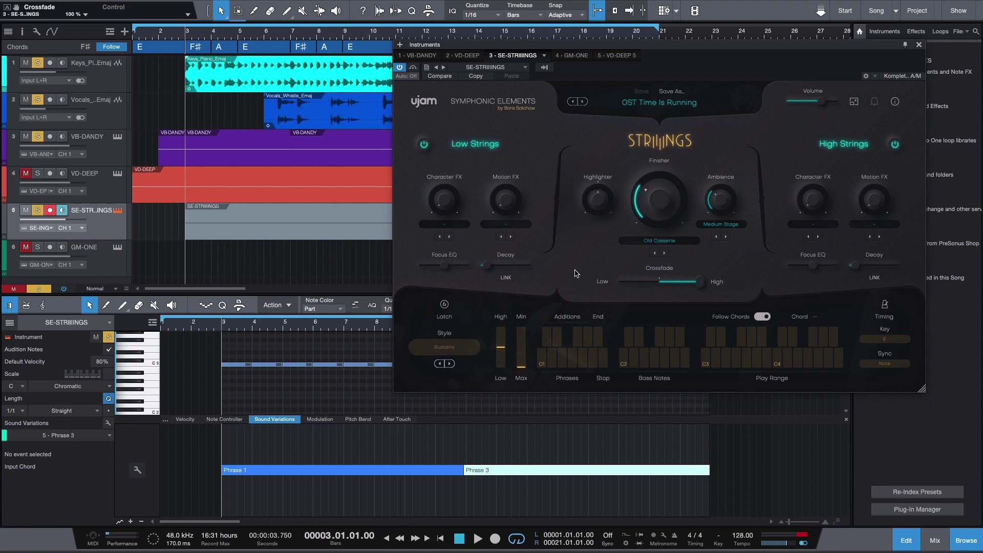
# - Play the strings arrangement for about 30 seconds, then stop playback
pyautogui.press('space')
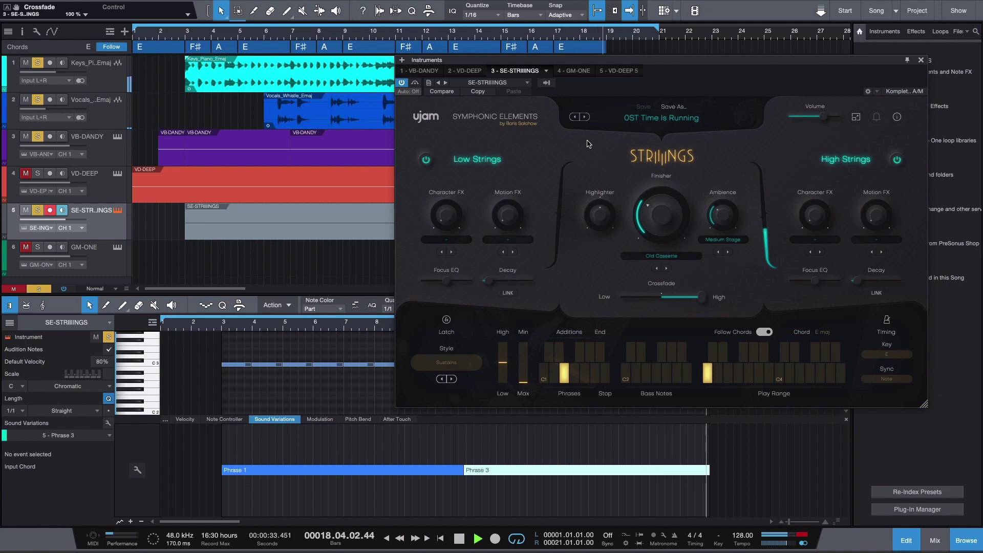
pyautogui.press('space')
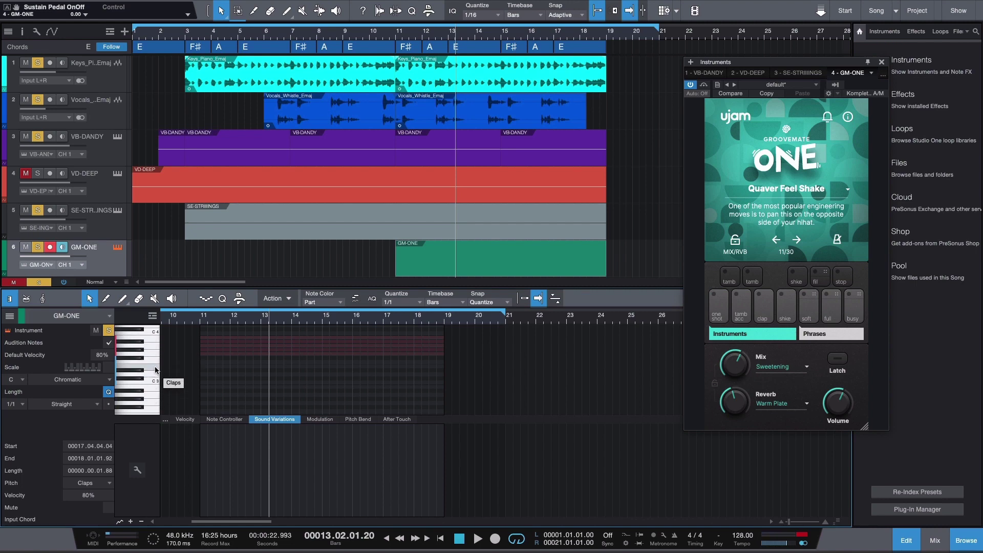
# - Draw short Claps hits near bar 12, one in bar 16, and three near bar 18
pyautogui.click(218, 370)
pyautogui.click(219, 367)
pyautogui.click(247, 366)
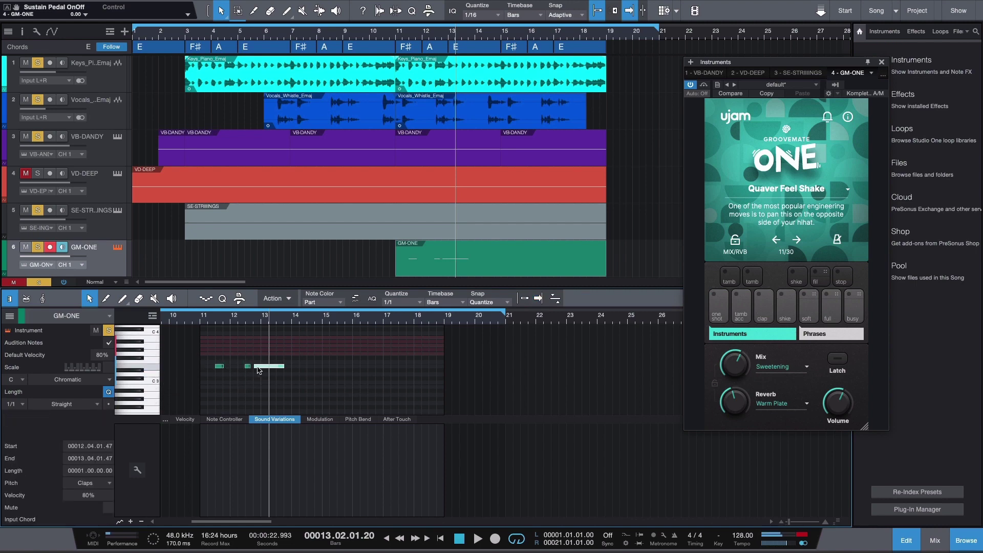
pyautogui.moveTo(255, 367); pyautogui.dragTo(316, 367)
pyautogui.click(370, 367)
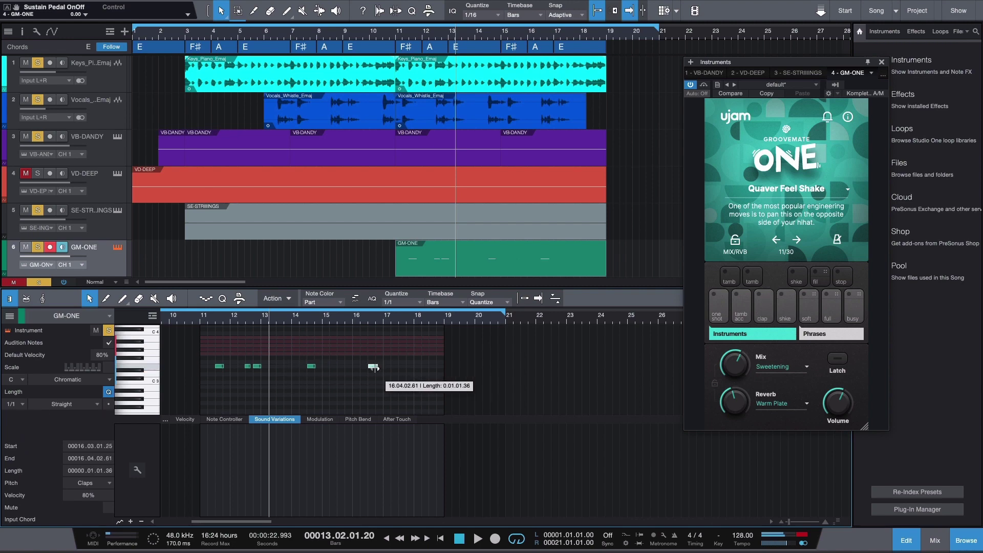
pyautogui.click(401, 366)
pyautogui.click(412, 366)
pyautogui.click(423, 367)
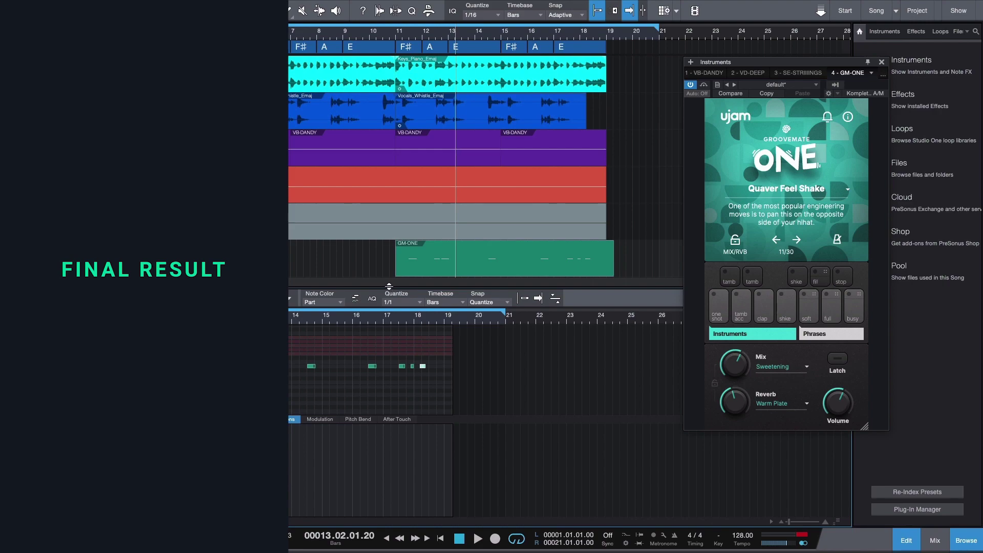
pyautogui.moveTo(389, 286)
pyautogui.mouseDown()
pyautogui.moveTo(374, 335)
pyautogui.moveTo(389, 296)
pyautogui.mouseUp()
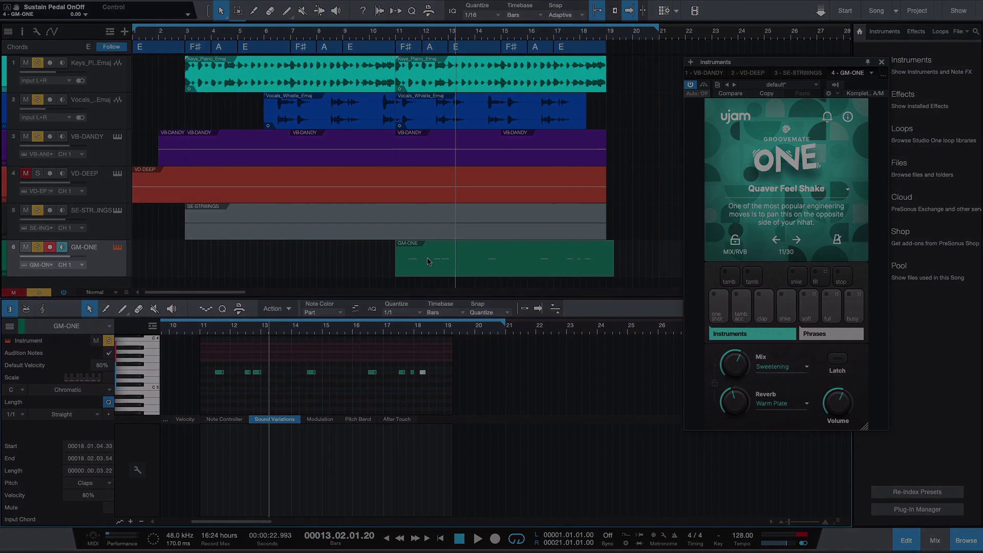